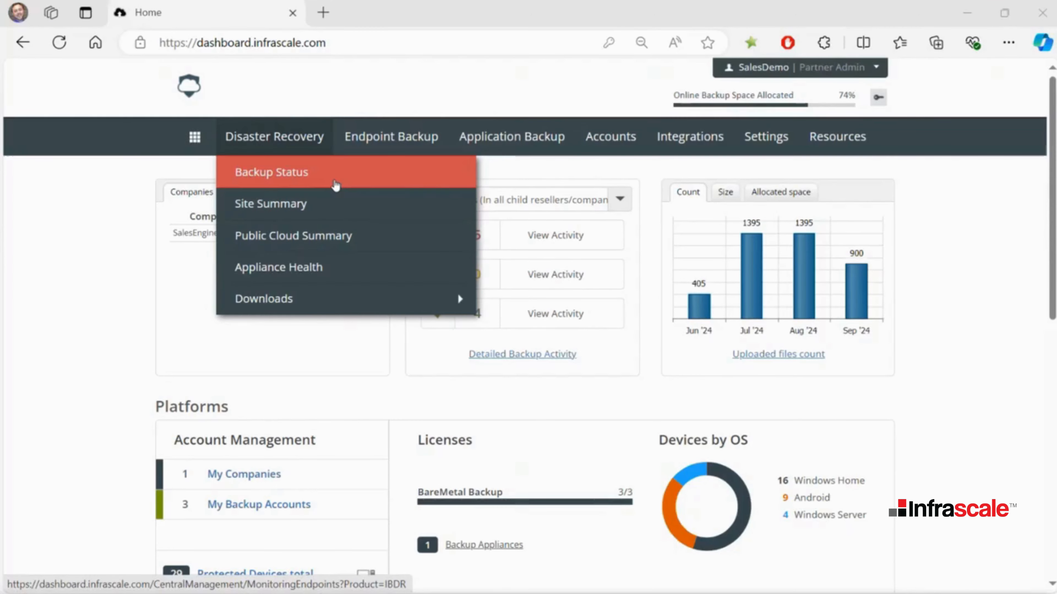
- Open the Disaster Recovery backup status and filter the list to show Any indicator
{"action": "left_click", "coordinate": [335, 185]}
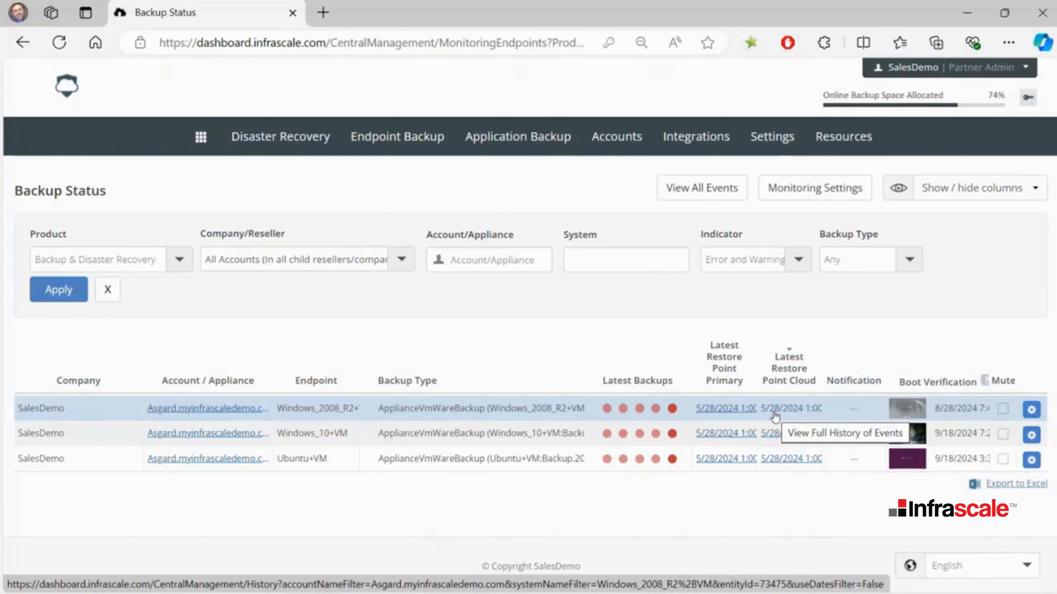
{"action": "left_click", "coordinate": [748, 268]}
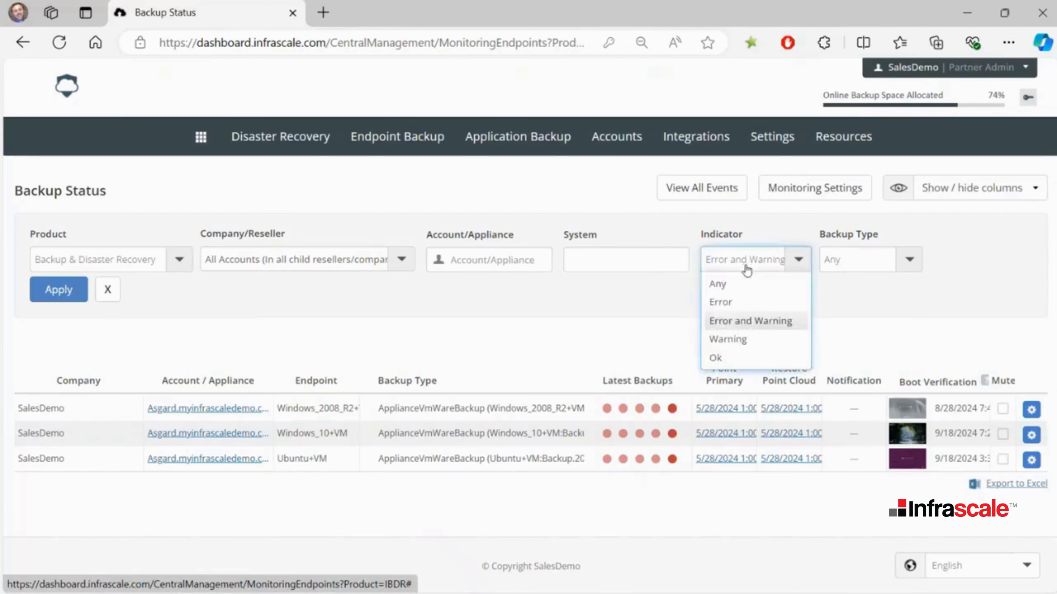
{"action": "left_click", "coordinate": [736, 283]}
{"action": "left_click", "coordinate": [70, 303]}
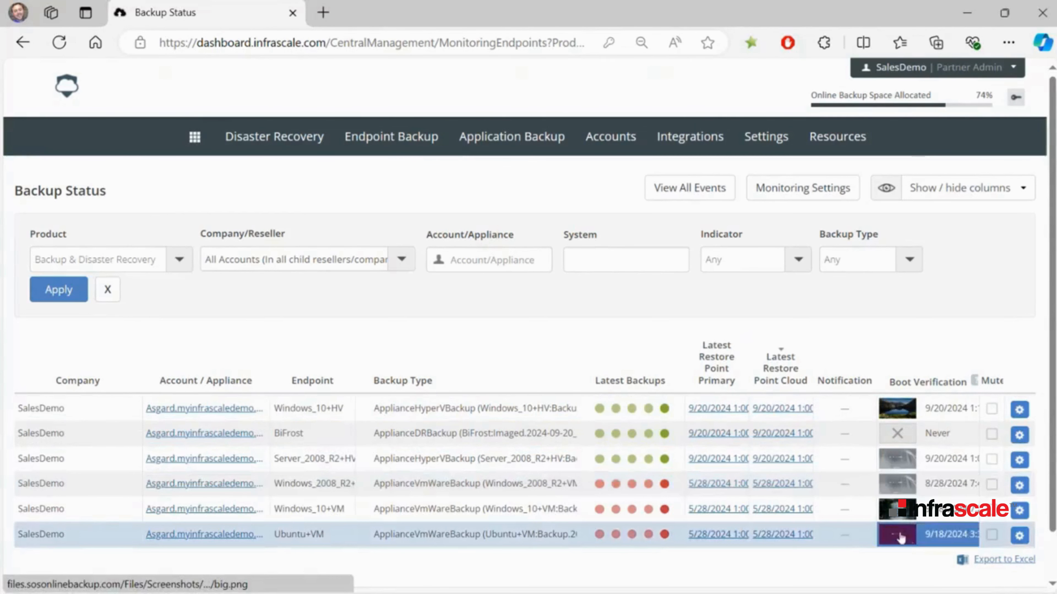
- View the full-size boot verification screenshot of the Server_2008_R2+HV endpoint and close it
{"action": "left_click", "coordinate": [896, 458]}
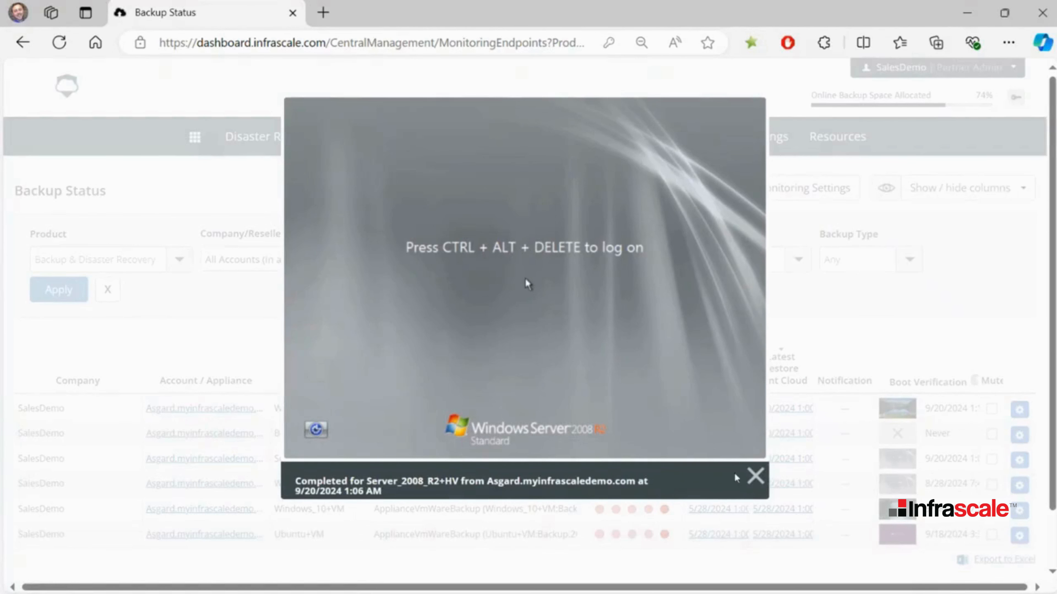
{"action": "left_click", "coordinate": [754, 477]}
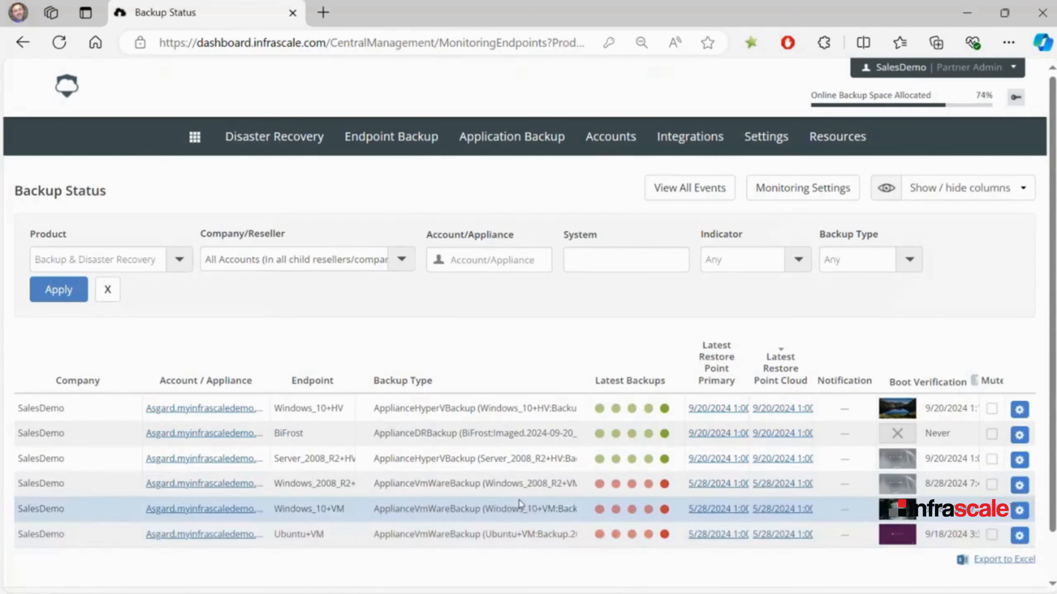
- Go to the disaster recovery Site Summary and open the primary management console of the Asgard appliance
{"action": "mouse_move", "coordinate": [287, 152]}
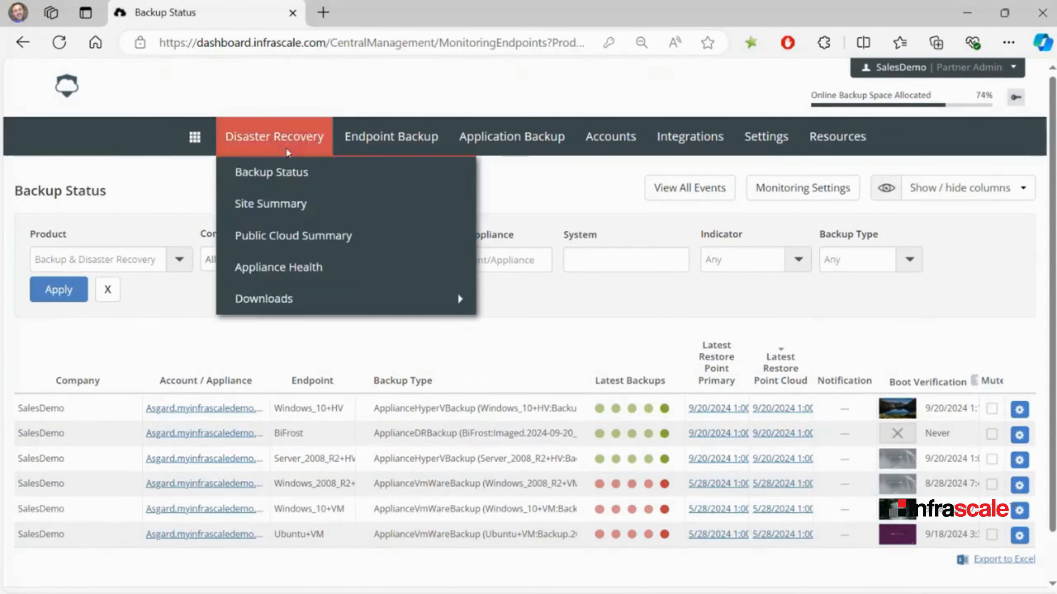
{"action": "left_click", "coordinate": [296, 204]}
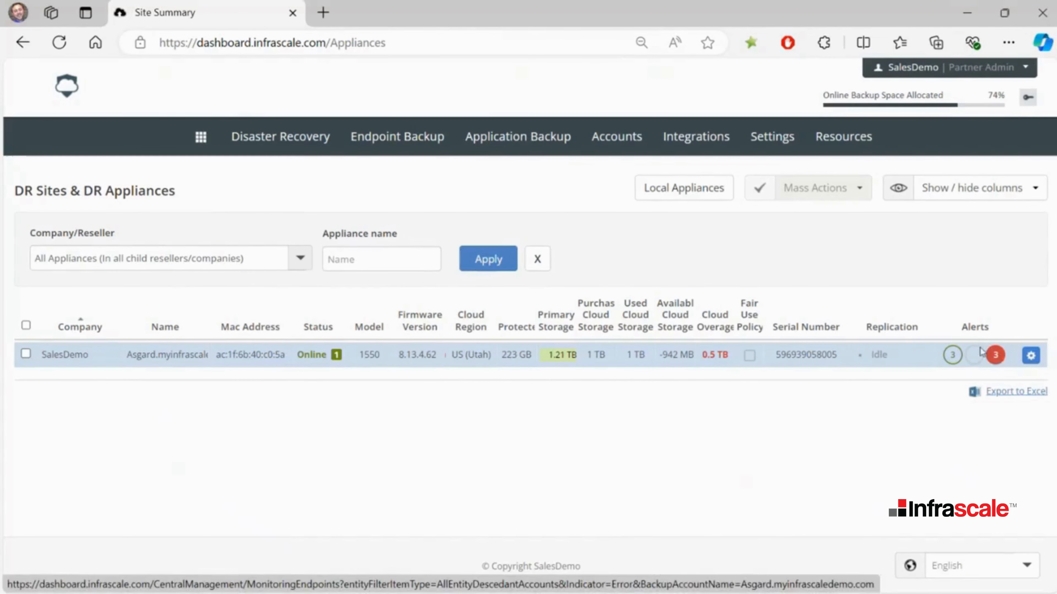
{"action": "left_click", "coordinate": [1029, 358]}
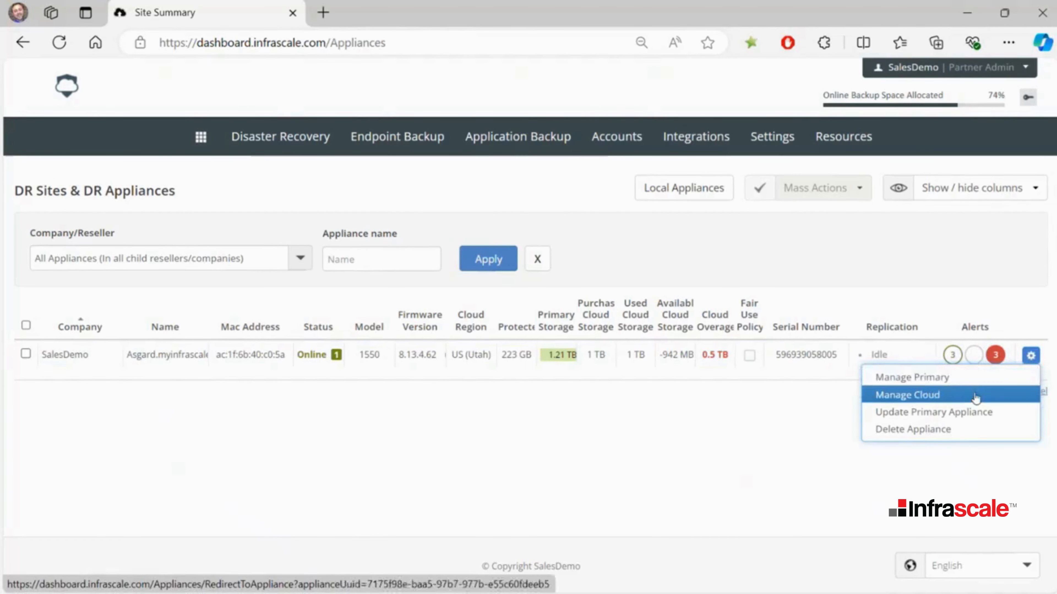
{"action": "left_click", "coordinate": [977, 379]}
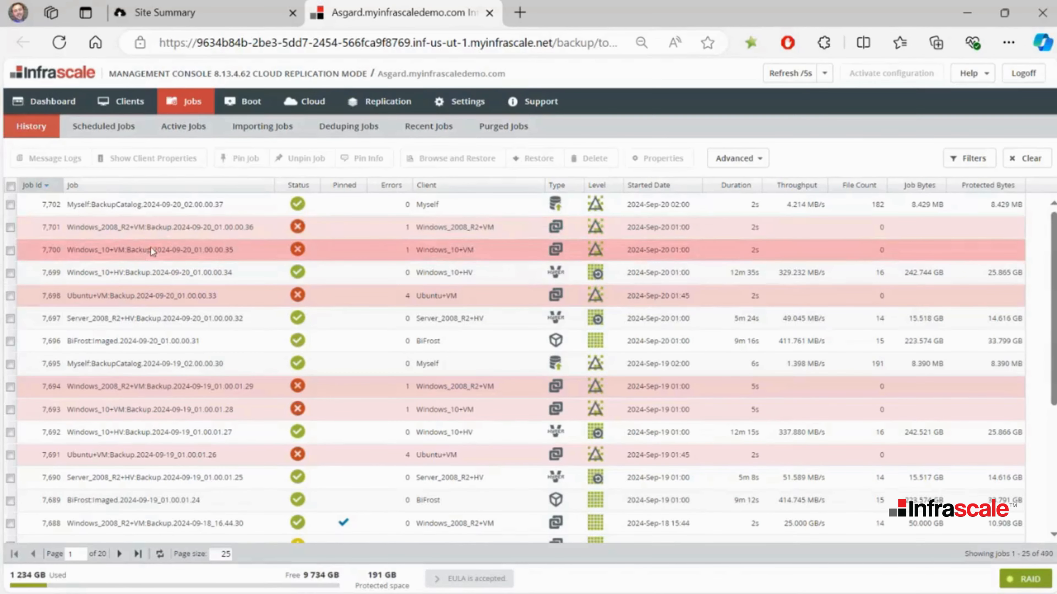
- Read the message logs of the failed Windows_2008_R2+VM backup job 7701 to find the failure cause
{"action": "right_click", "coordinate": [148, 228]}
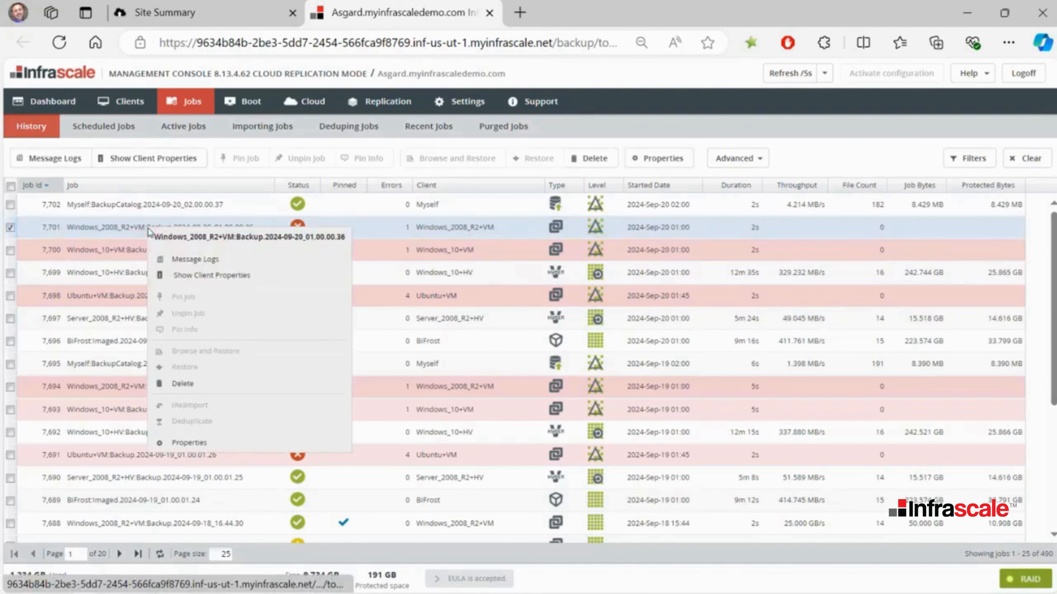
{"action": "left_click", "coordinate": [223, 262]}
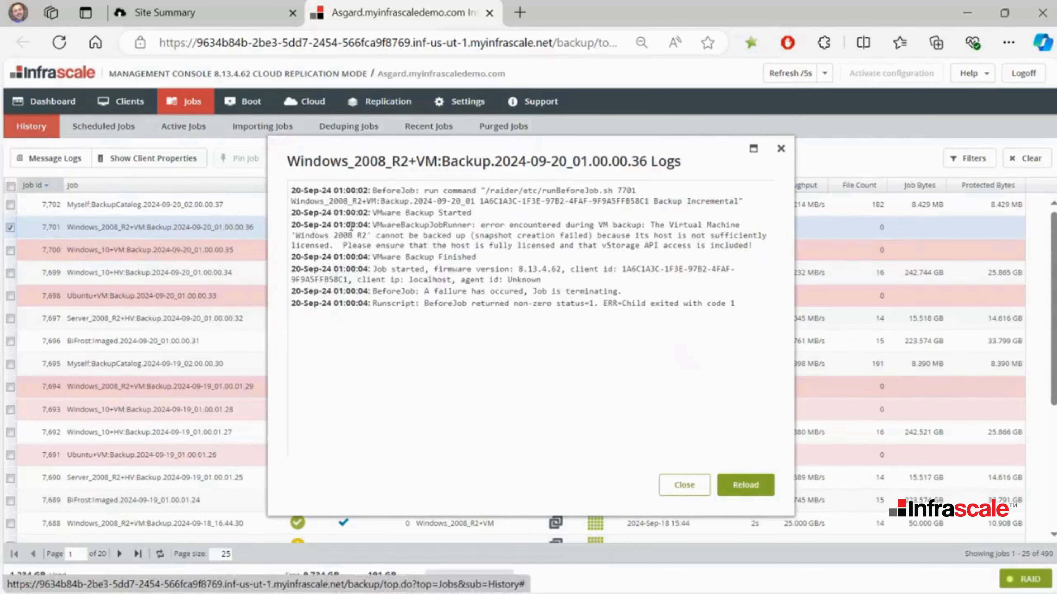
{"action": "left_click_drag", "start_coordinate": [343, 241], "coordinate": [753, 250]}
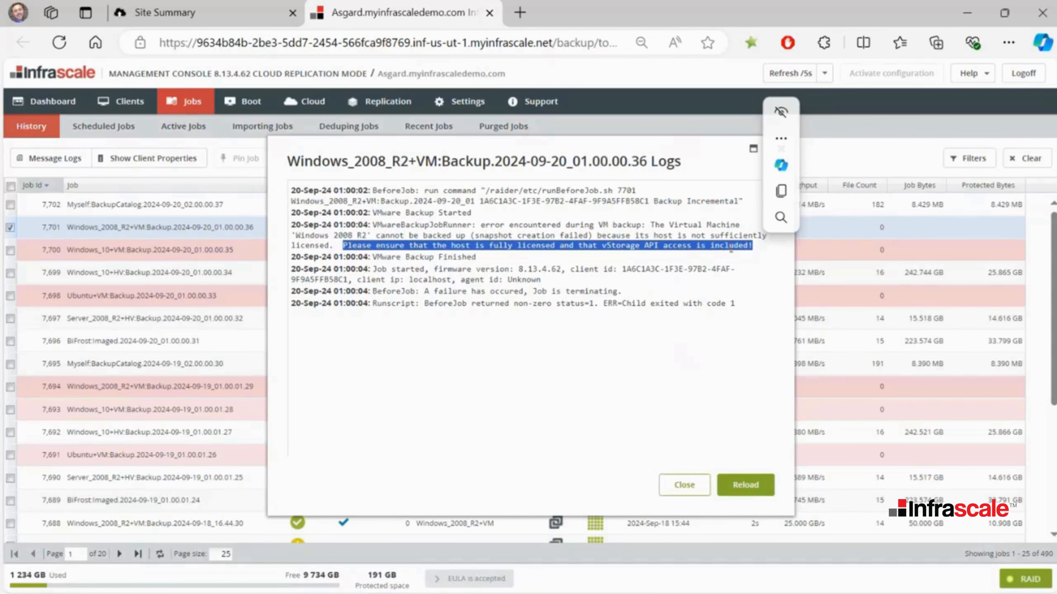
{"action": "left_click", "coordinate": [709, 255]}
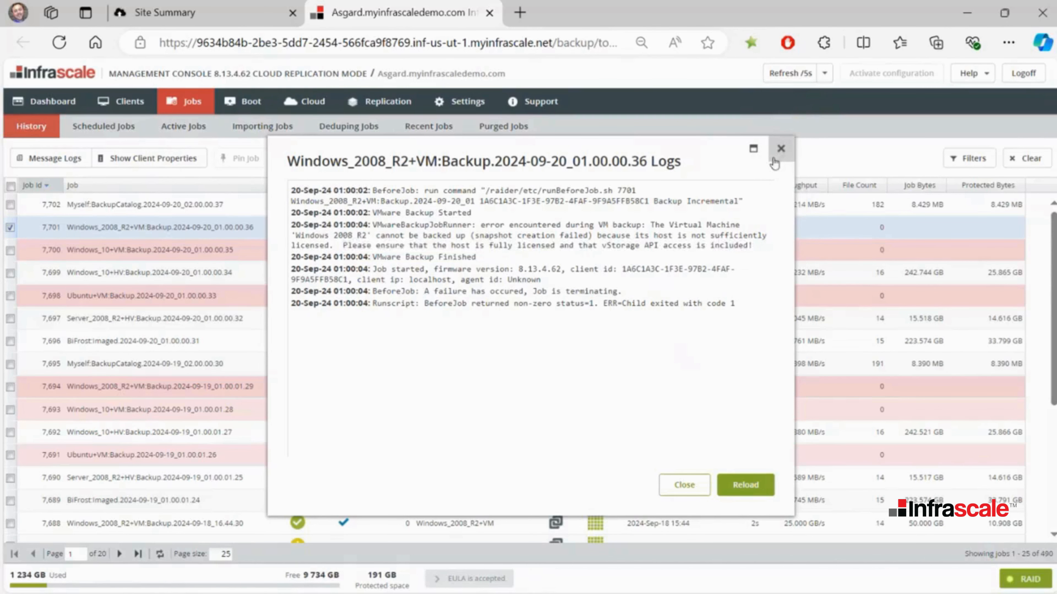
{"action": "left_click", "coordinate": [778, 148]}
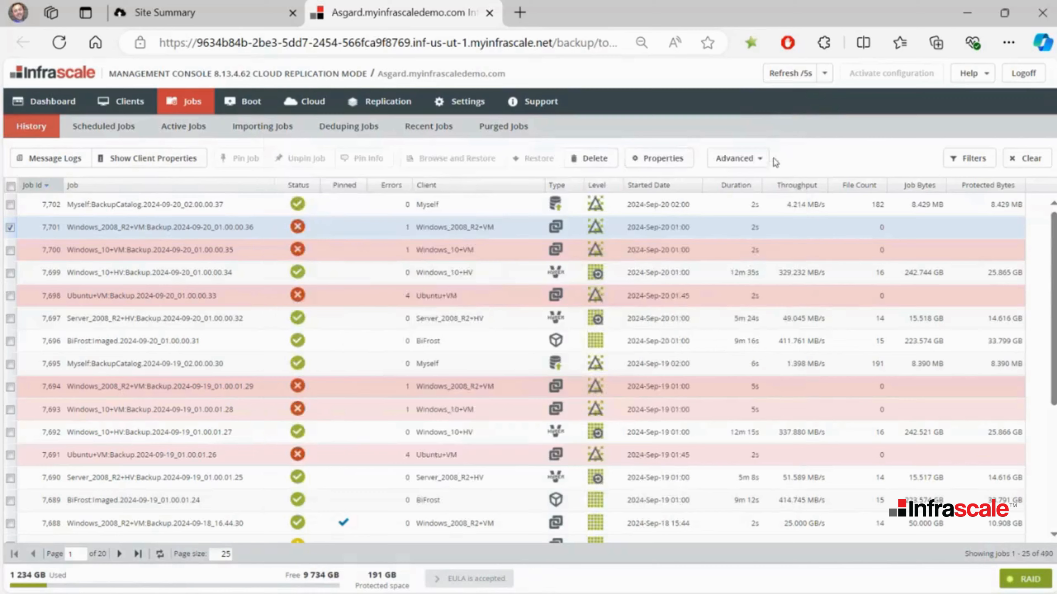
- Examine the last boot verification result of the Server_2008_R2+HV client in the clients summary, including its verification status
{"action": "left_click", "coordinate": [142, 107]}
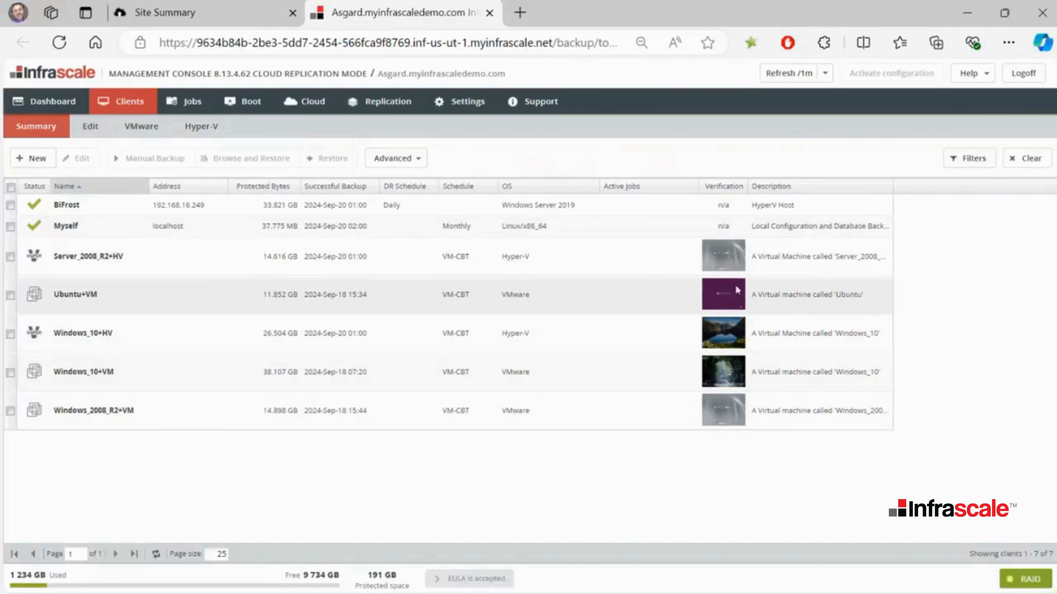
{"action": "left_click", "coordinate": [729, 255]}
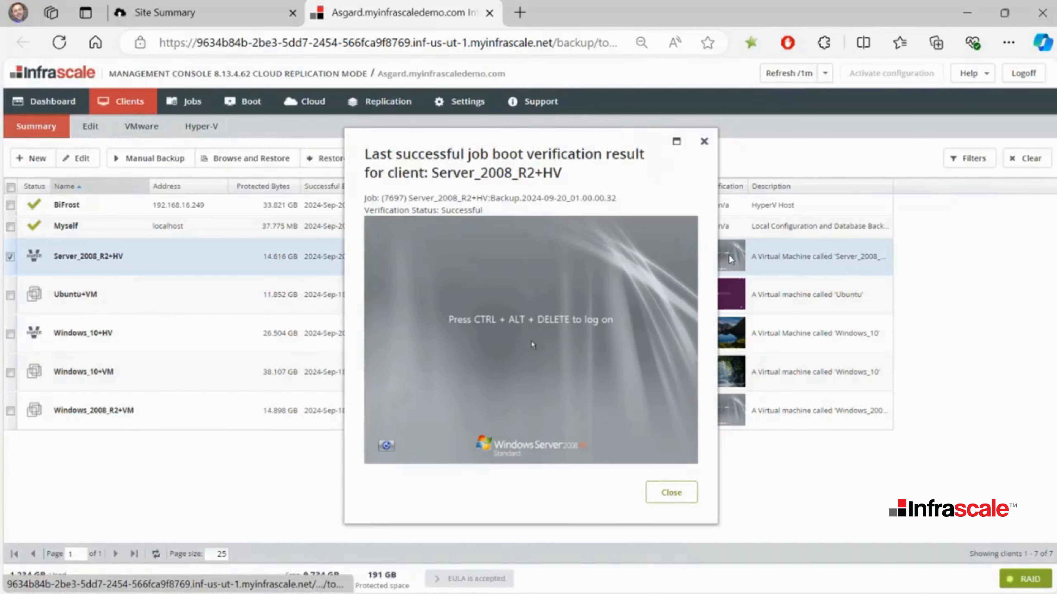
{"action": "left_click_drag", "start_coordinate": [483, 210], "coordinate": [445, 210]}
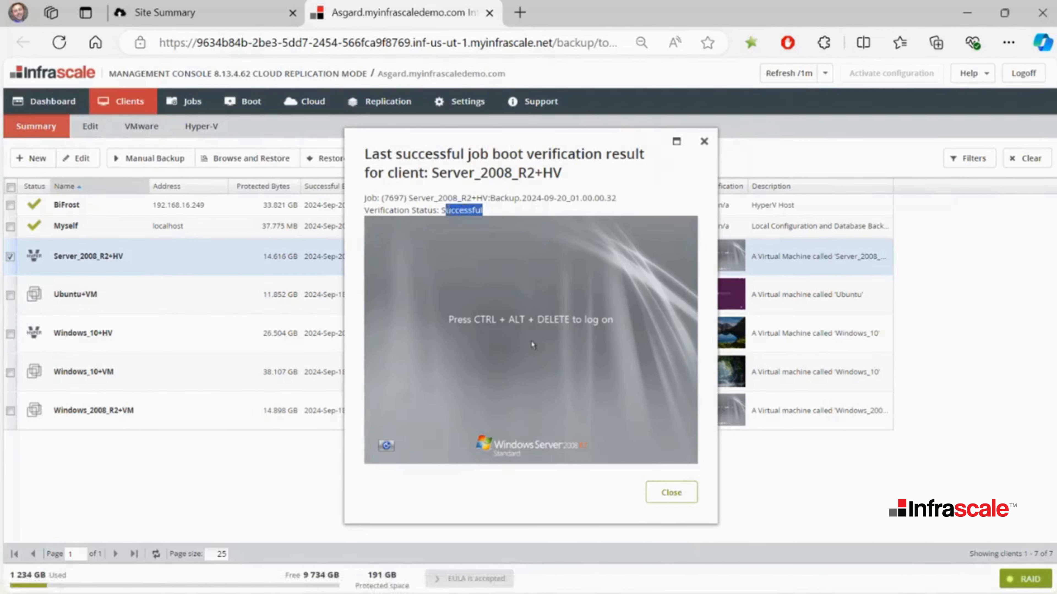
{"action": "left_click", "coordinate": [412, 210]}
{"action": "left_click", "coordinate": [412, 209]}
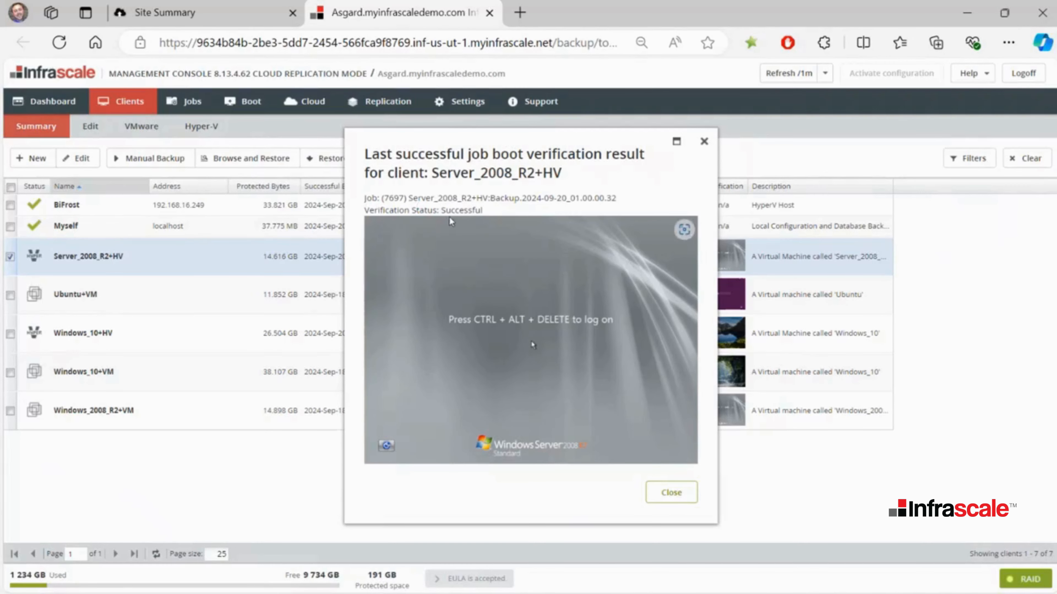
{"action": "left_click_drag", "start_coordinate": [441, 210], "coordinate": [482, 209]}
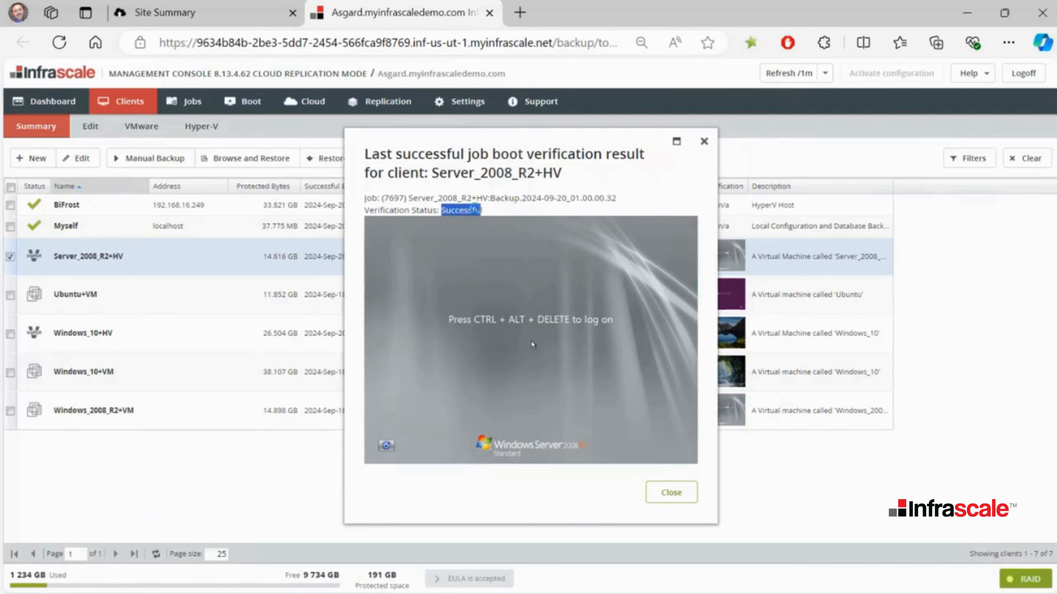
{"action": "left_click", "coordinate": [476, 211]}
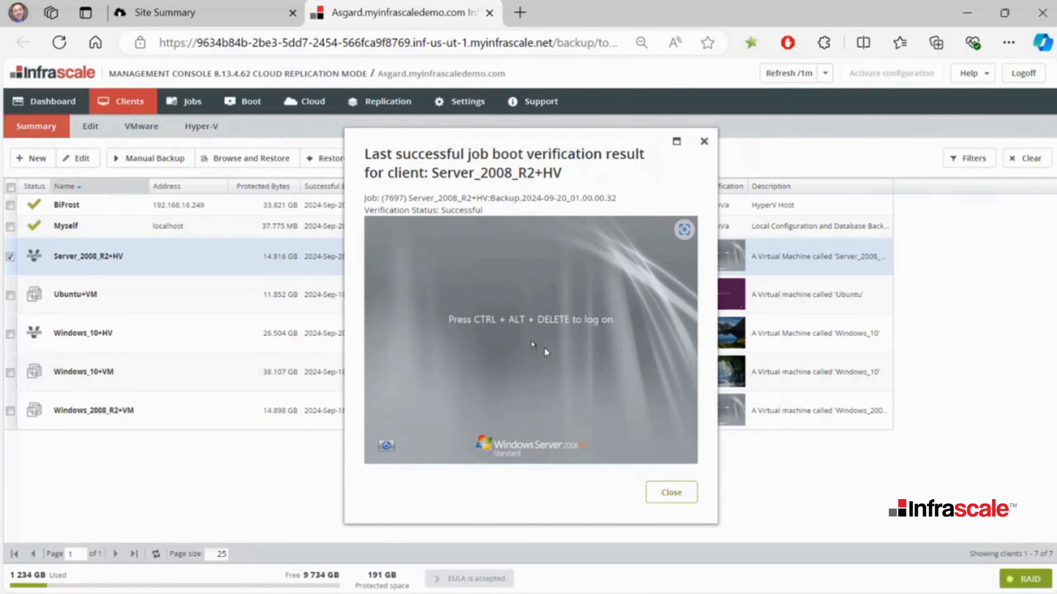
{"action": "left_click", "coordinate": [703, 141]}
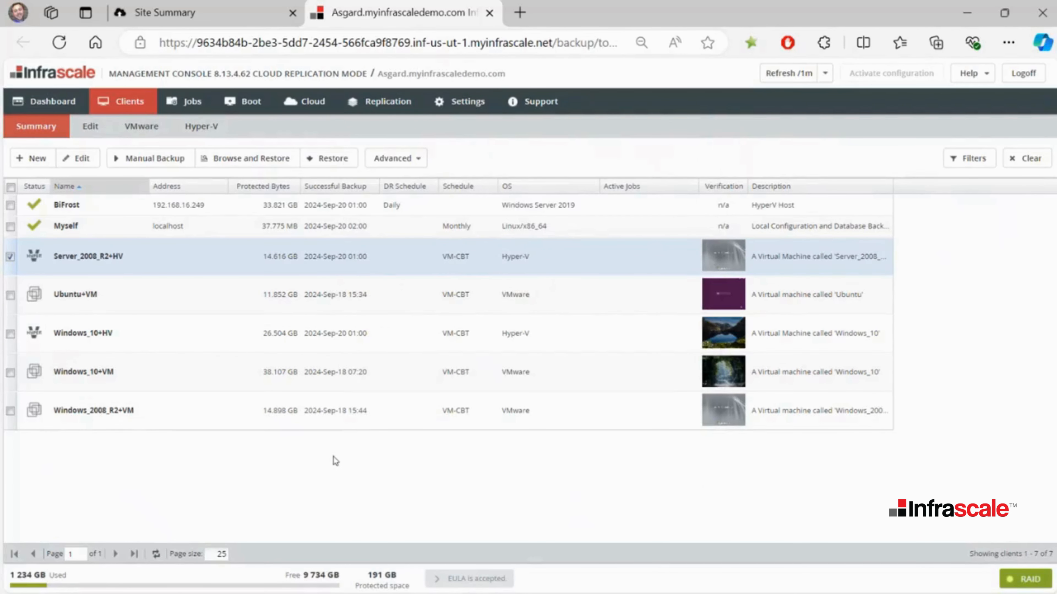
- Start Browse and Restore for the Windows_10+VM client with job 2,783 from 2022-Nov-03 11:48
{"action": "right_click", "coordinate": [101, 376]}
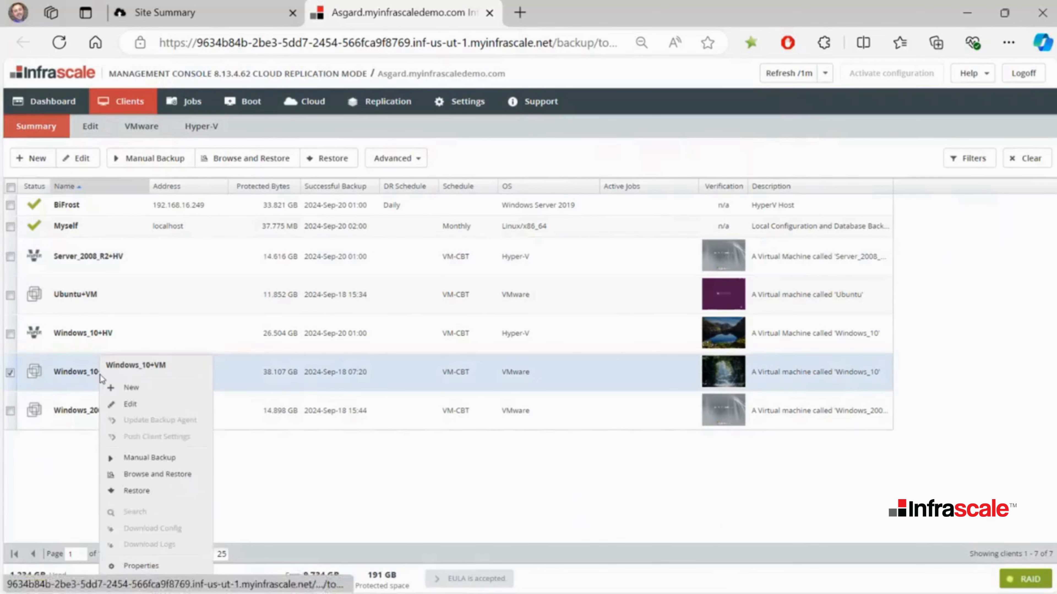
{"action": "left_click", "coordinate": [136, 474]}
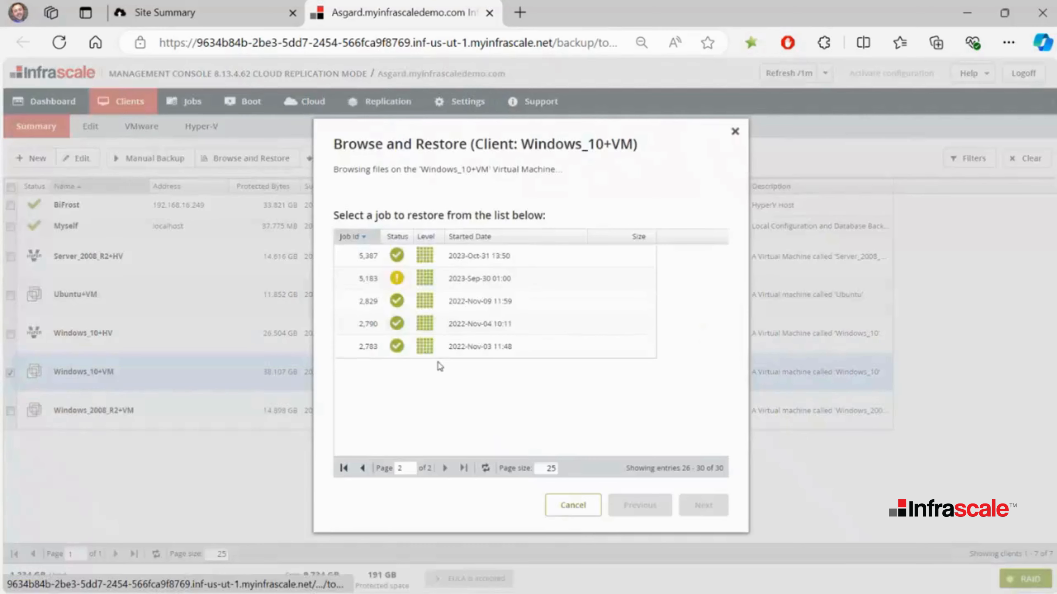
{"action": "left_click", "coordinate": [482, 346]}
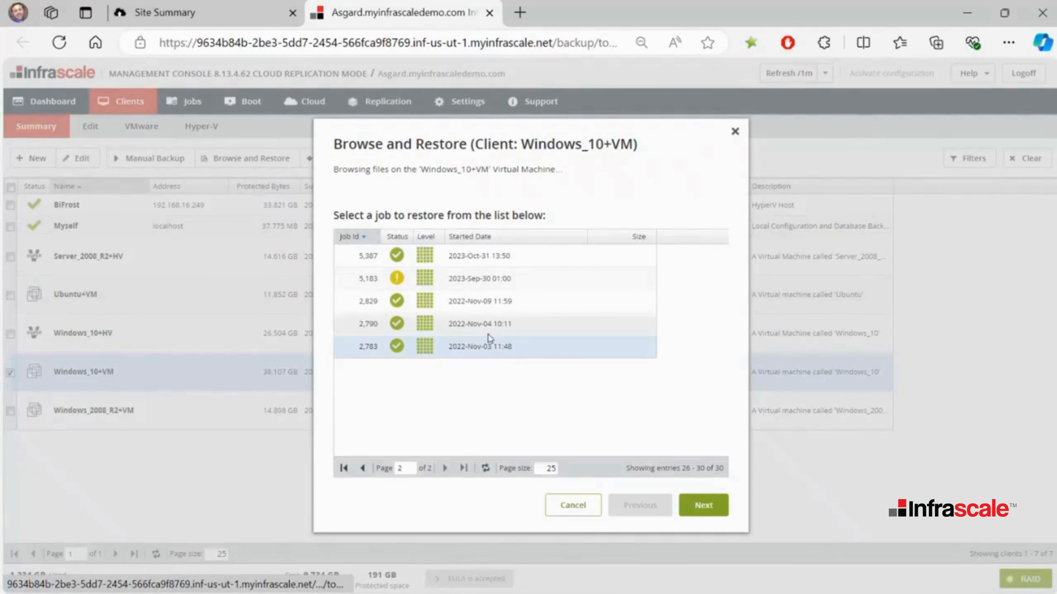
{"action": "left_click", "coordinate": [699, 507]}
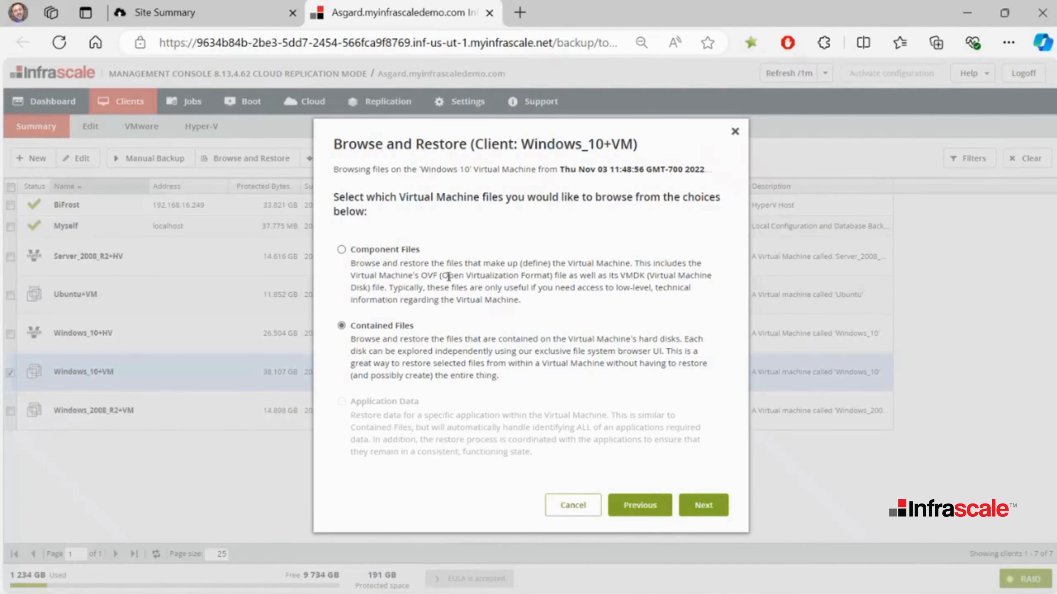
- Browse the virtual machine's Contained Files with the Restore selected items only path option and launch the file browser
{"action": "left_click", "coordinate": [707, 505]}
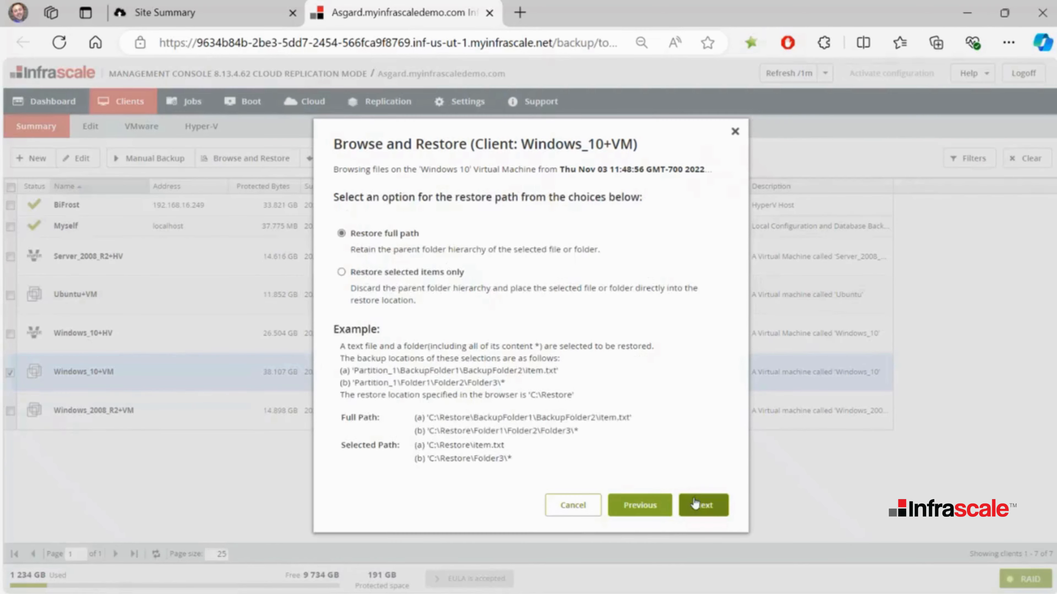
{"action": "left_click", "coordinate": [341, 272]}
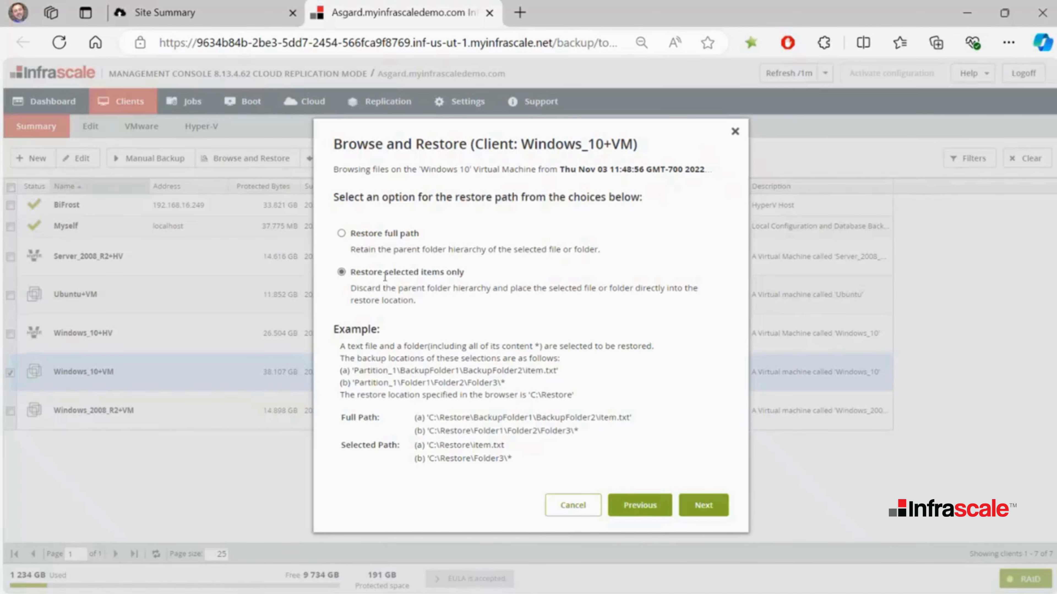
{"action": "left_click", "coordinate": [697, 505]}
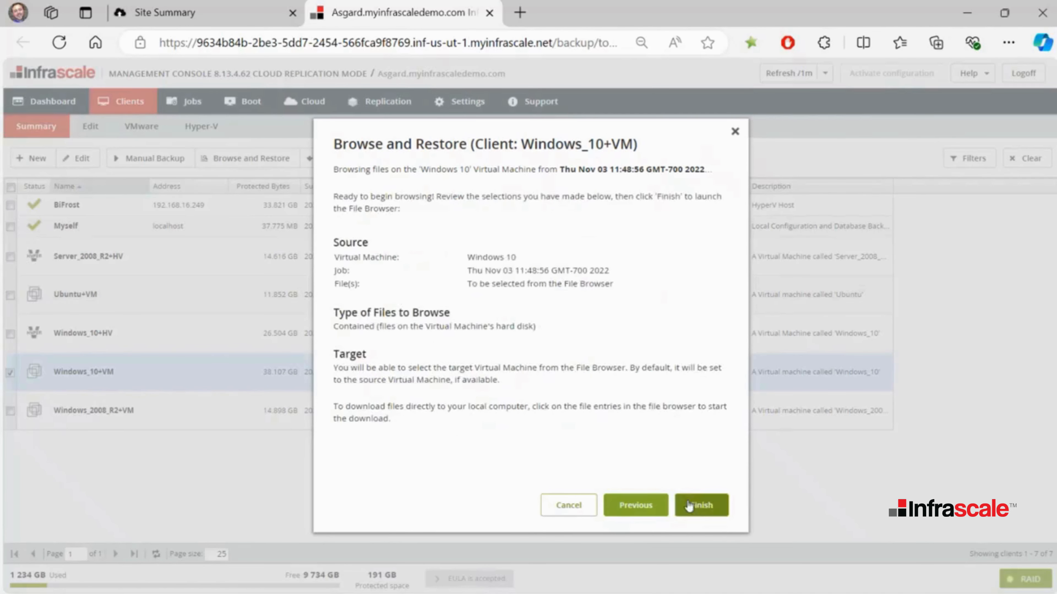
{"action": "left_click", "coordinate": [693, 502]}
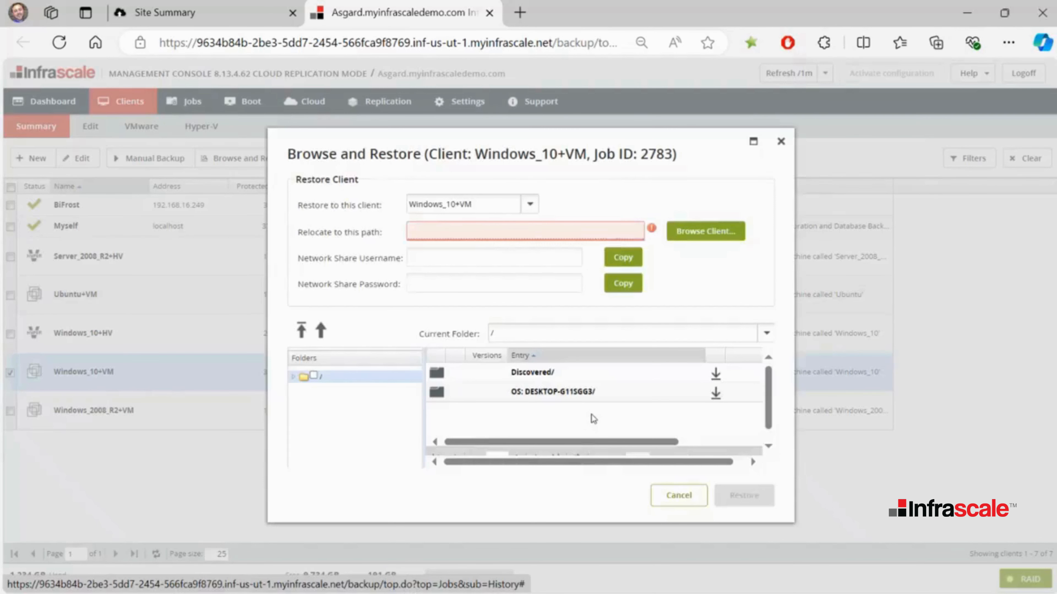
- In the backup's C:/ folder, select PerfLogs, pagefile.sys, Documents and Settings and $Recycle.Bin for restoring
{"action": "double_click", "coordinate": [575, 393]}
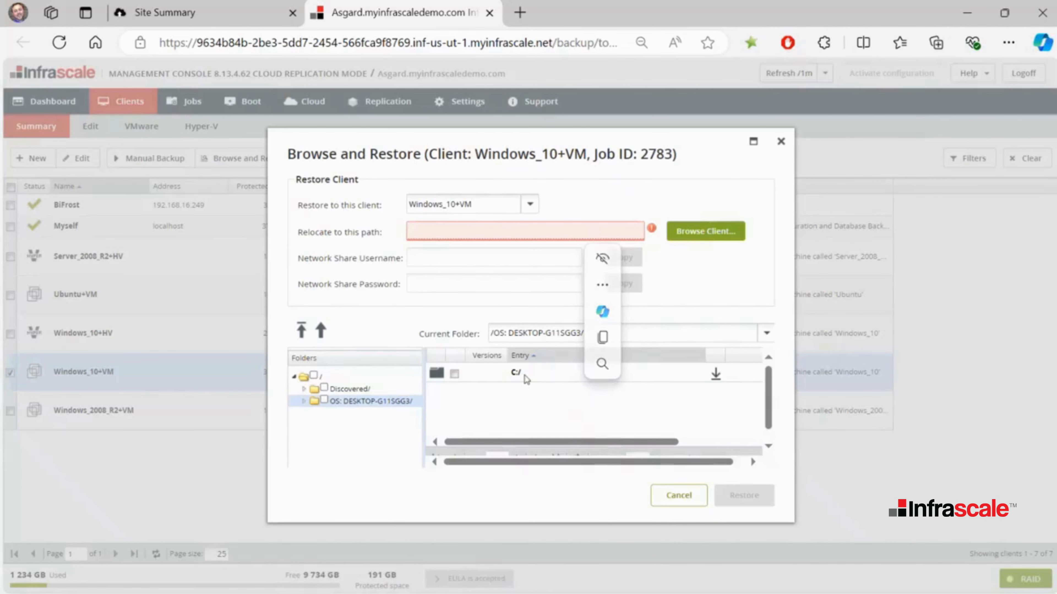
{"action": "double_click", "coordinate": [524, 375]}
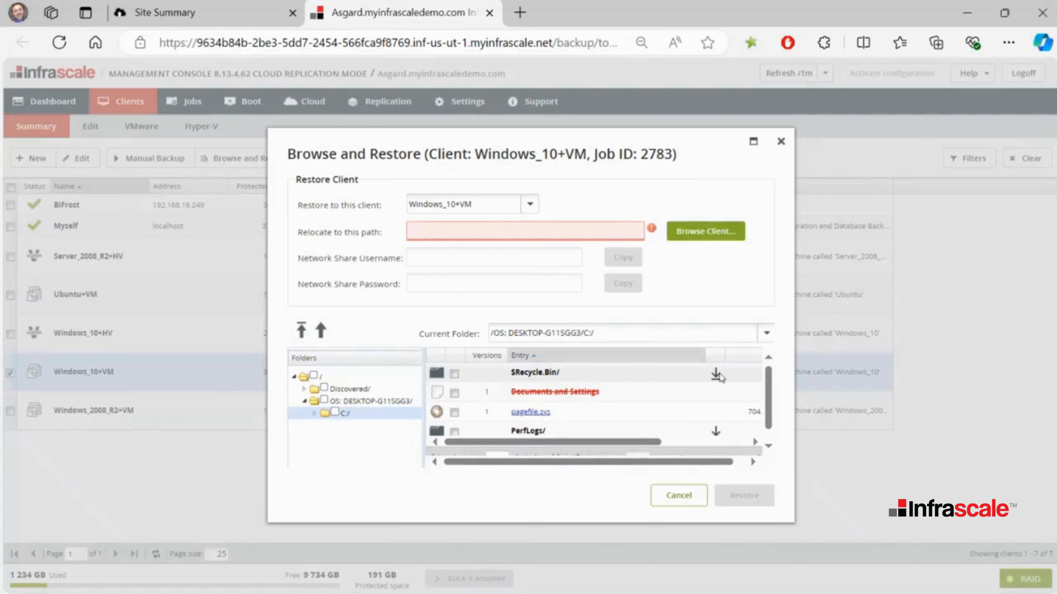
{"action": "left_click", "coordinate": [454, 431]}
{"action": "left_click", "coordinate": [454, 407]}
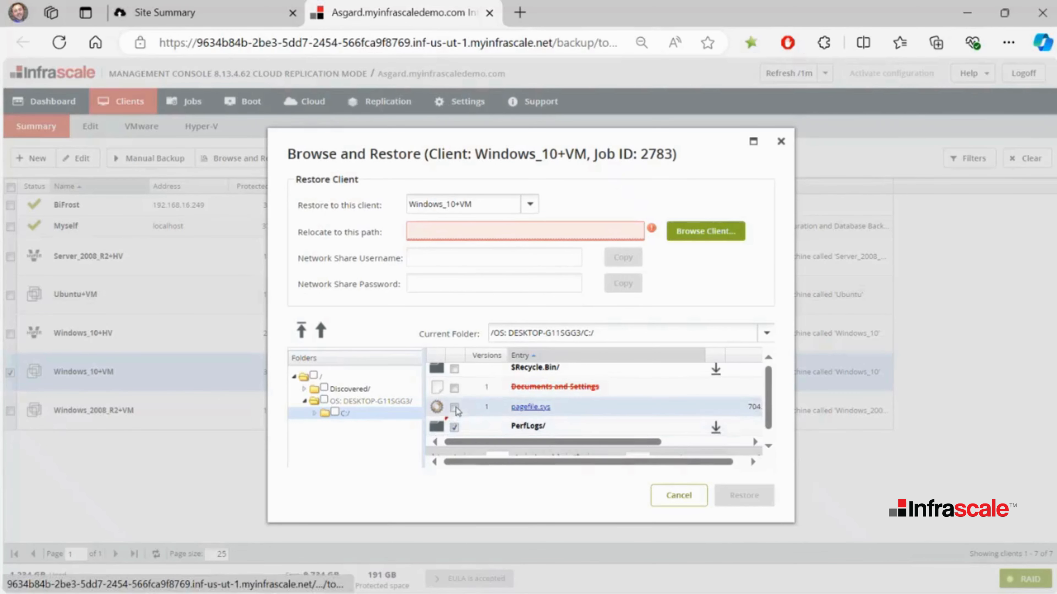
{"action": "left_click", "coordinate": [454, 388]}
{"action": "left_click", "coordinate": [455, 370]}
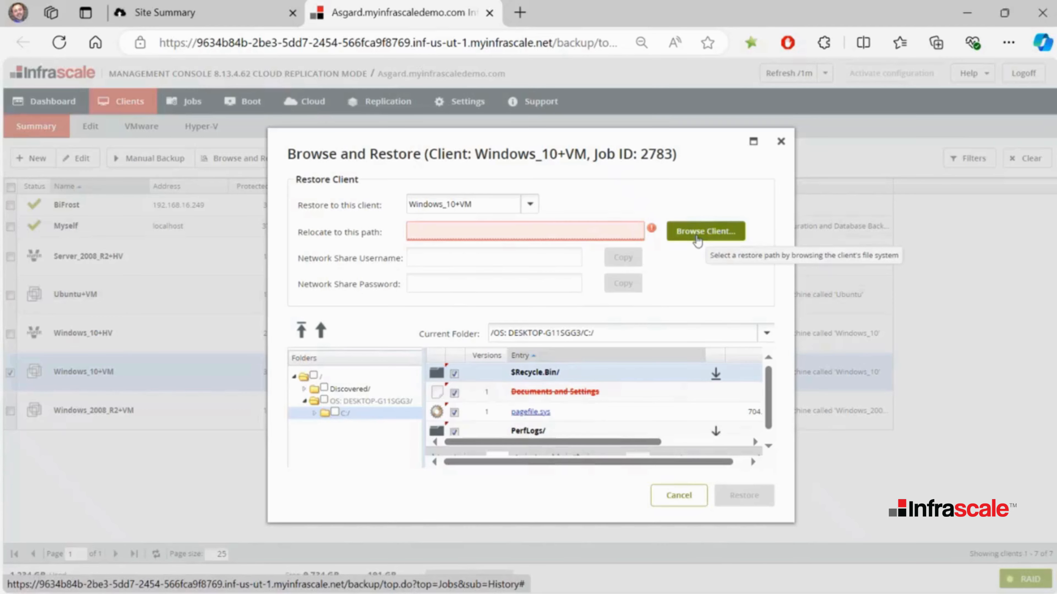
- Set the restore target client to Appliance Network Share
{"action": "left_click", "coordinate": [529, 204]}
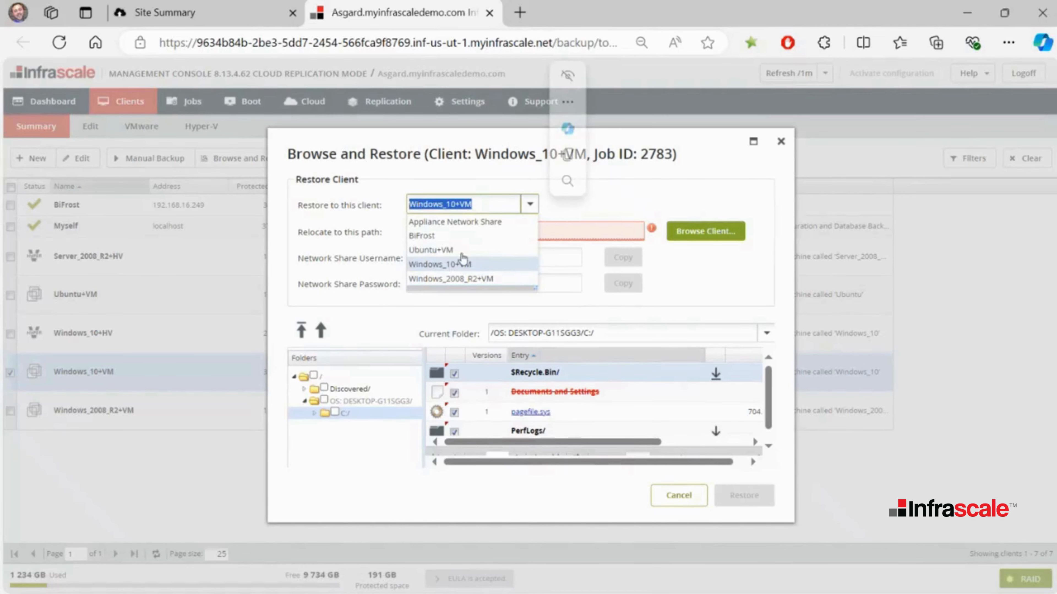
{"action": "left_click", "coordinate": [462, 221]}
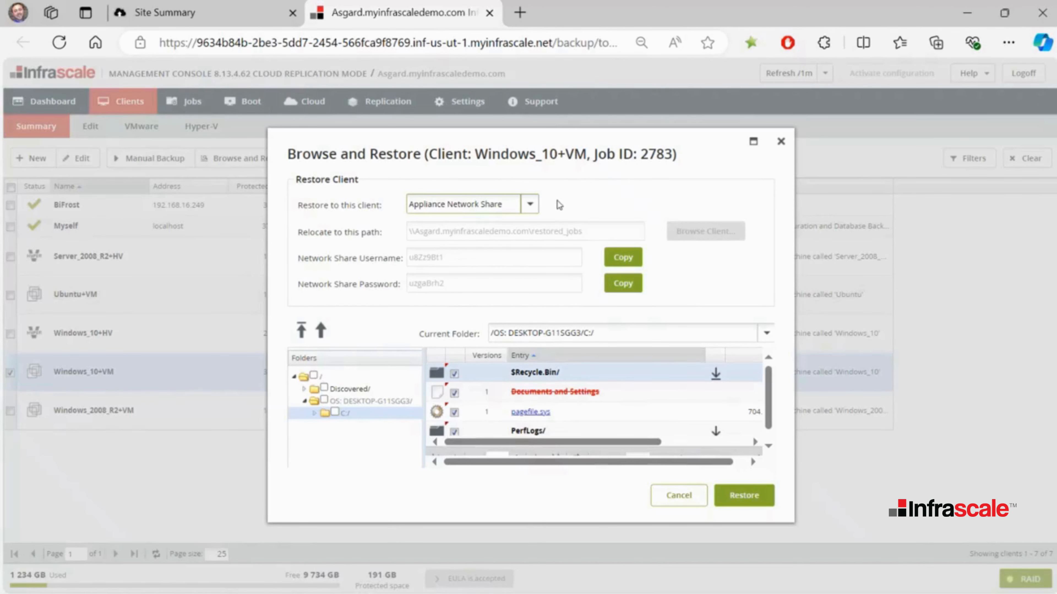
- Check the network share path for the restored files and cancel the Windows_10+VM Browse and Restore
{"action": "left_click_drag", "start_coordinate": [583, 232], "coordinate": [410, 235]}
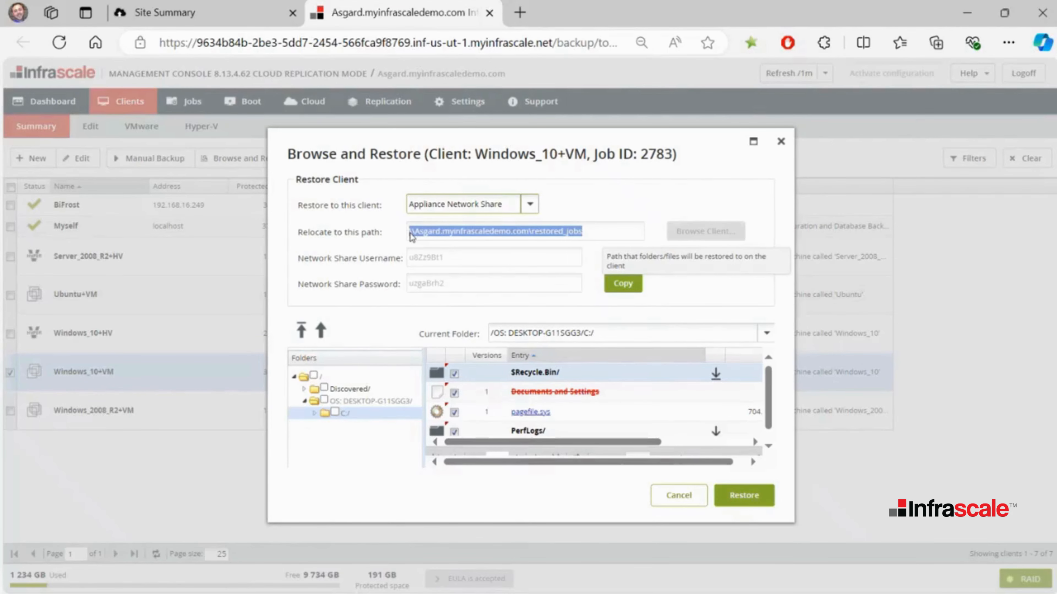
{"action": "left_click", "coordinate": [449, 256]}
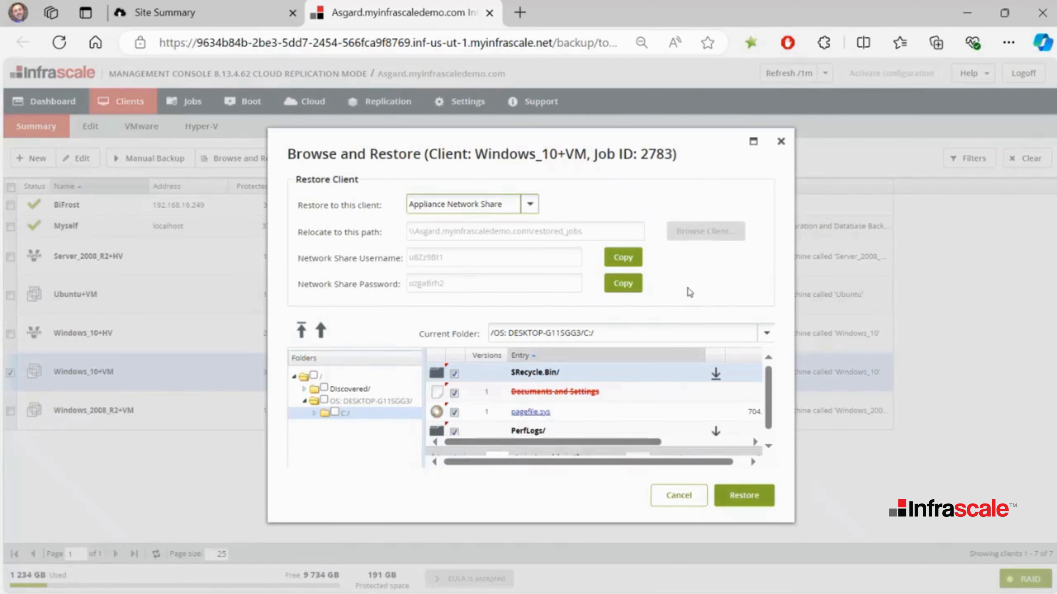
{"action": "left_click", "coordinate": [678, 495]}
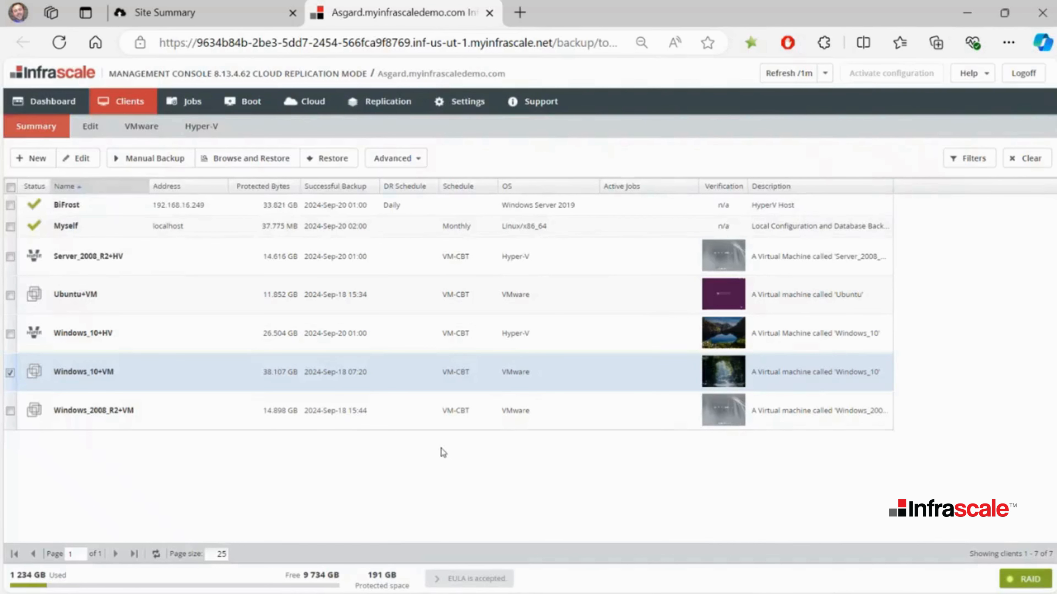
- Start a virtual machine restore for the Ubuntu+VM client from job 5,181 dated 2023-Sep-30 01:00
{"action": "right_click", "coordinate": [78, 300]}
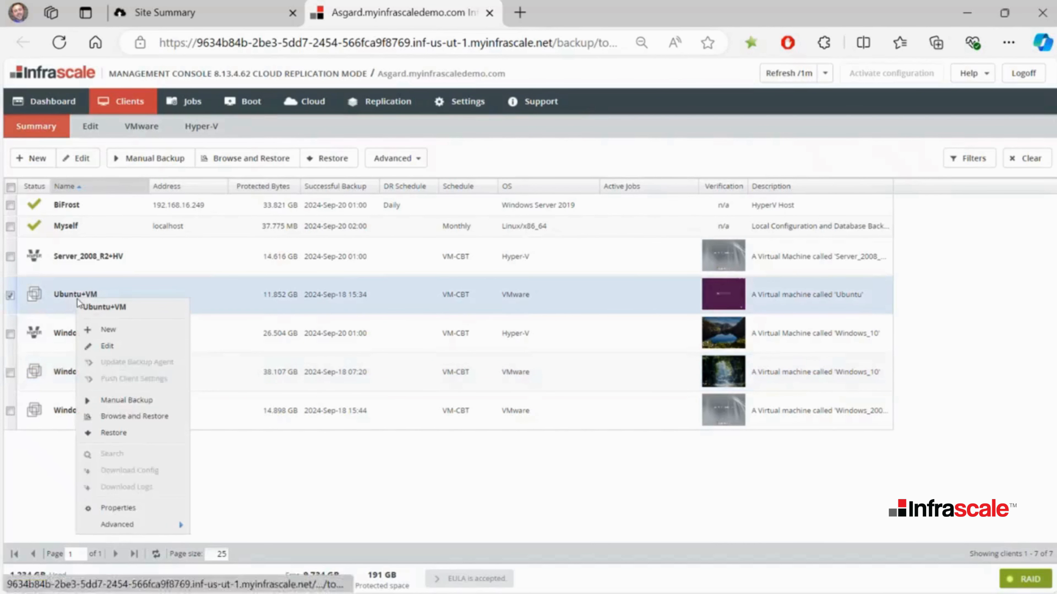
{"action": "left_click", "coordinate": [134, 433]}
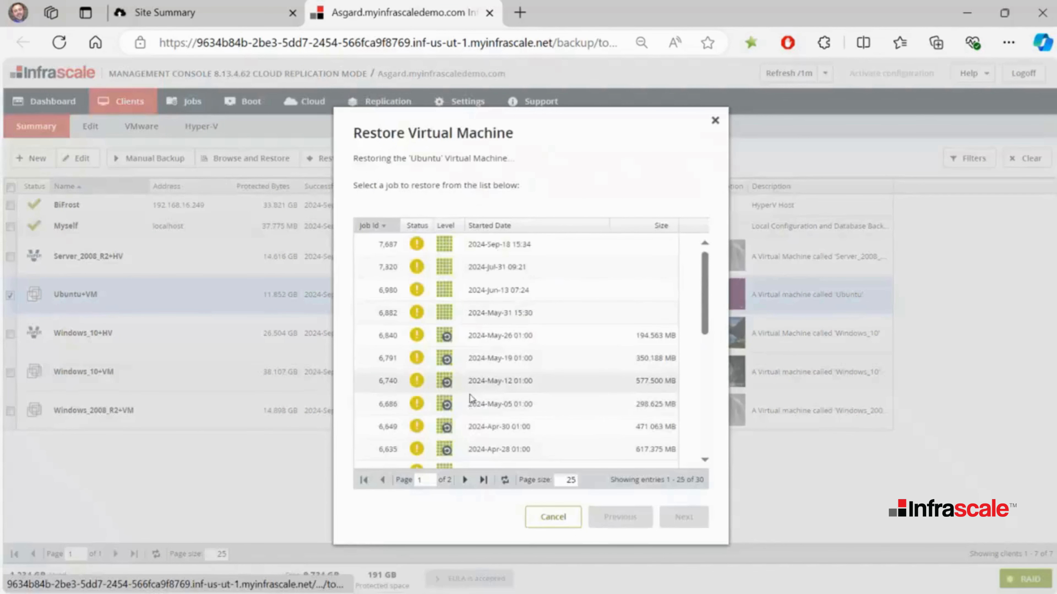
{"action": "scroll", "coordinate": [471, 330], "scroll_direction": "down", "scroll_amount": 5}
{"action": "left_click", "coordinate": [502, 412]}
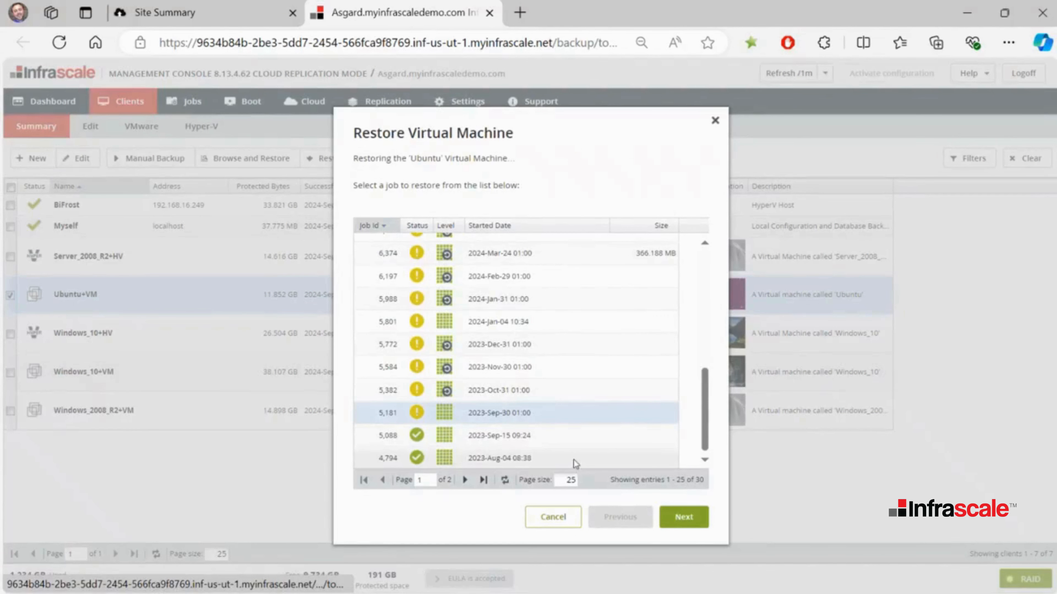
{"action": "left_click", "coordinate": [676, 516]}
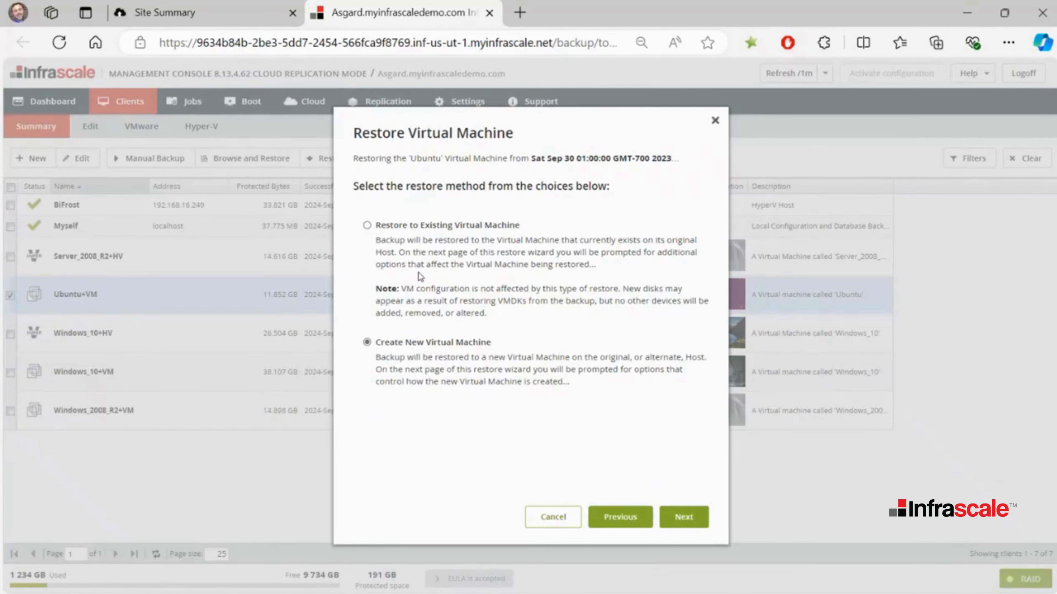
- Choose Create New Virtual Machine on host 192.168.16.131 with the Primary Array datastore, and continue despite the unsupported hardware version
{"action": "left_click", "coordinate": [366, 226]}
{"action": "left_click", "coordinate": [367, 342]}
{"action": "left_click", "coordinate": [682, 523]}
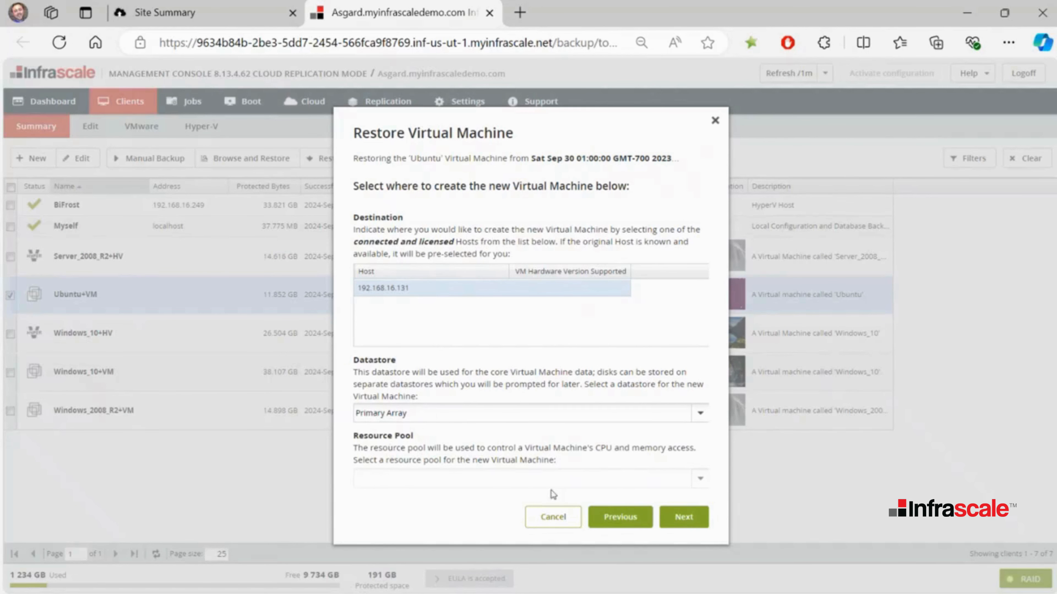
{"action": "left_click", "coordinate": [678, 520]}
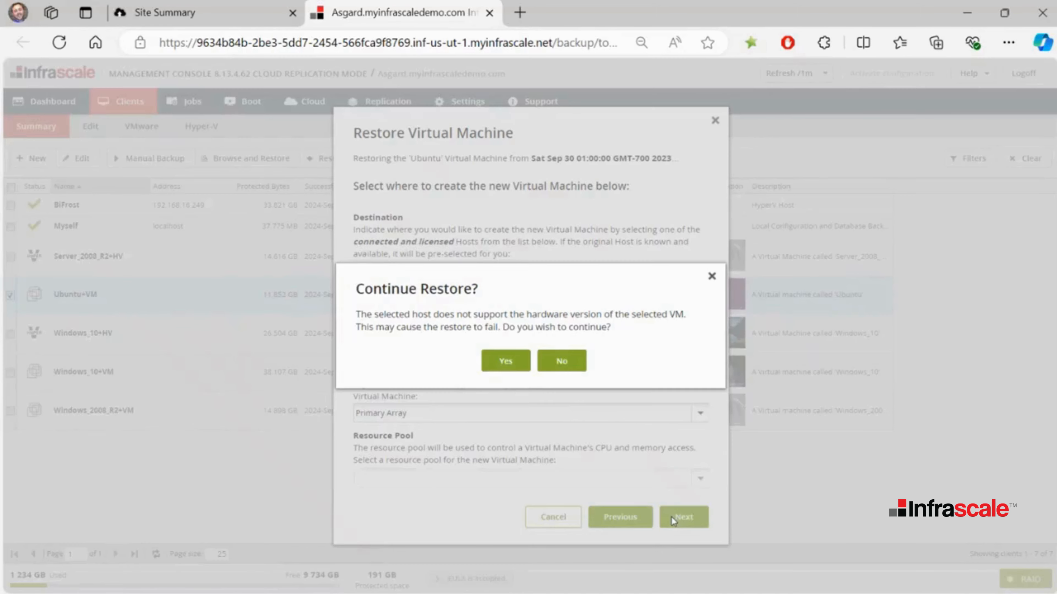
{"action": "left_click", "coordinate": [512, 368]}
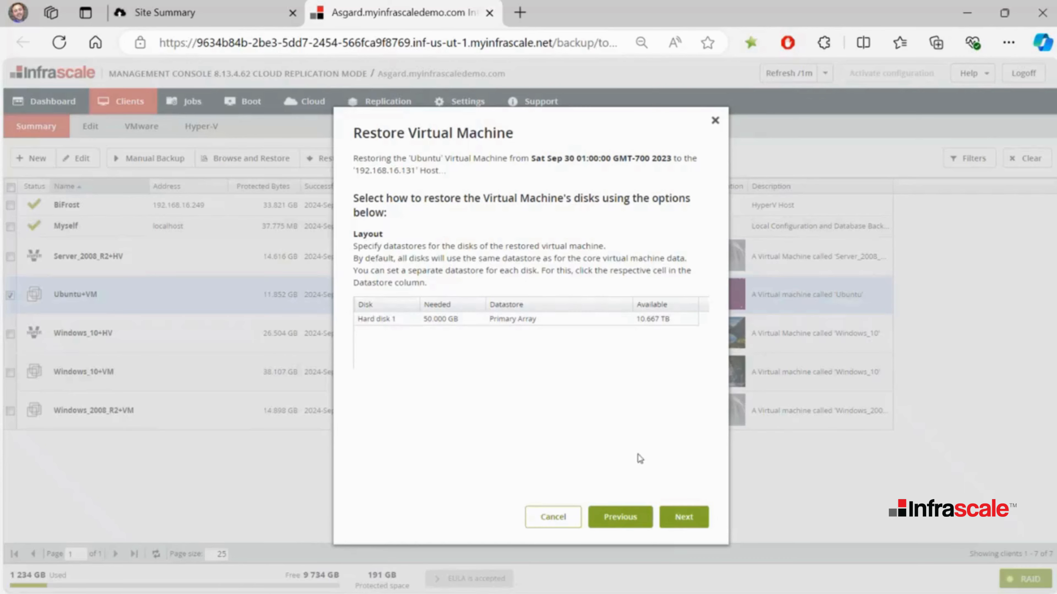
- Keep Primary Array as Hard disk 1's datastore and Ubuntu_restored as the new virtual machine's name
{"action": "left_click", "coordinate": [682, 518]}
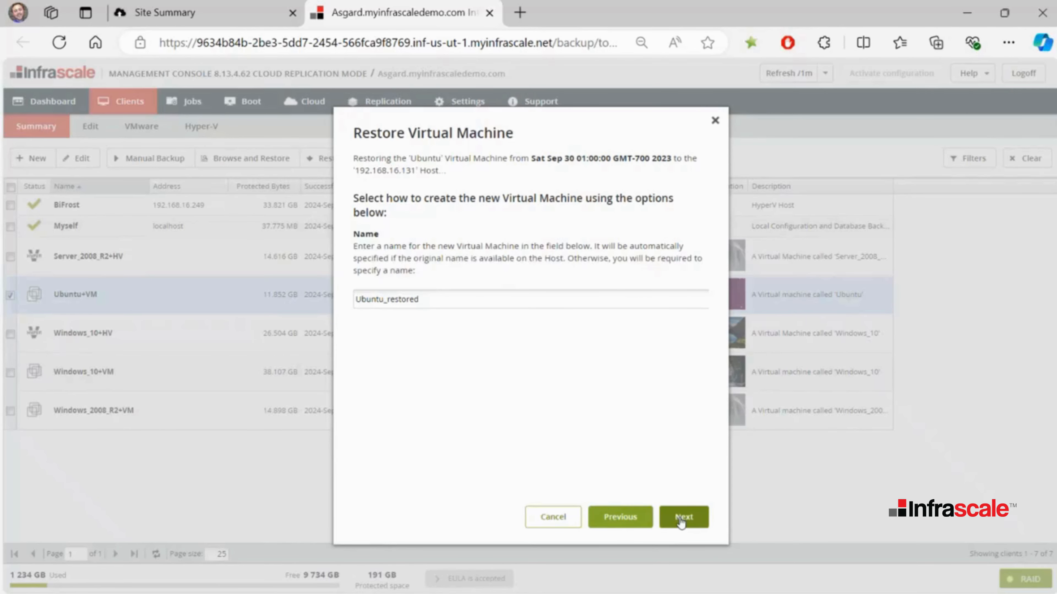
{"action": "left_click_drag", "start_coordinate": [448, 304], "coordinate": [387, 300]}
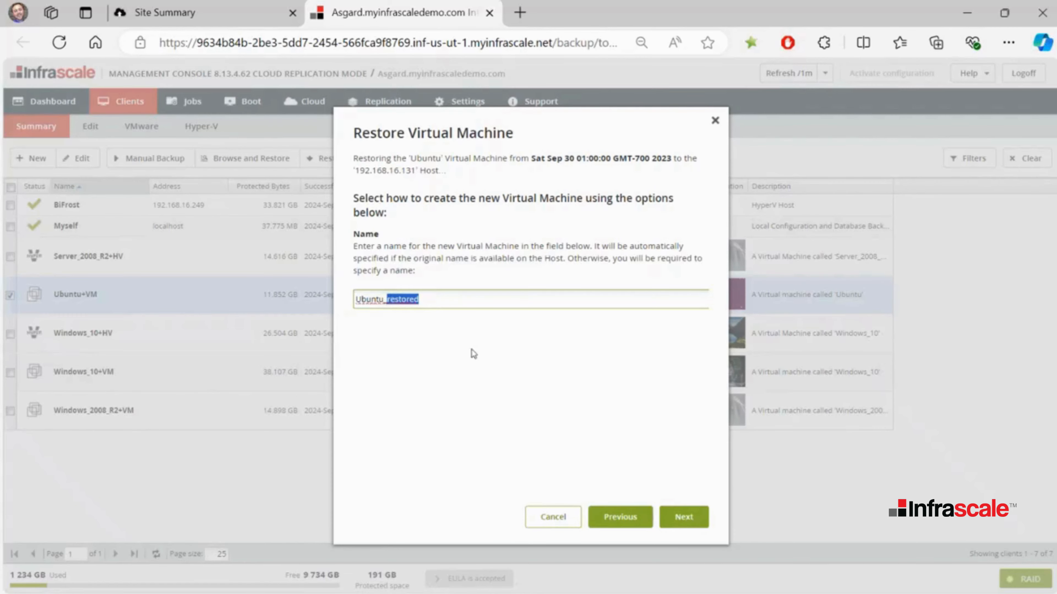
{"action": "left_click", "coordinate": [683, 518]}
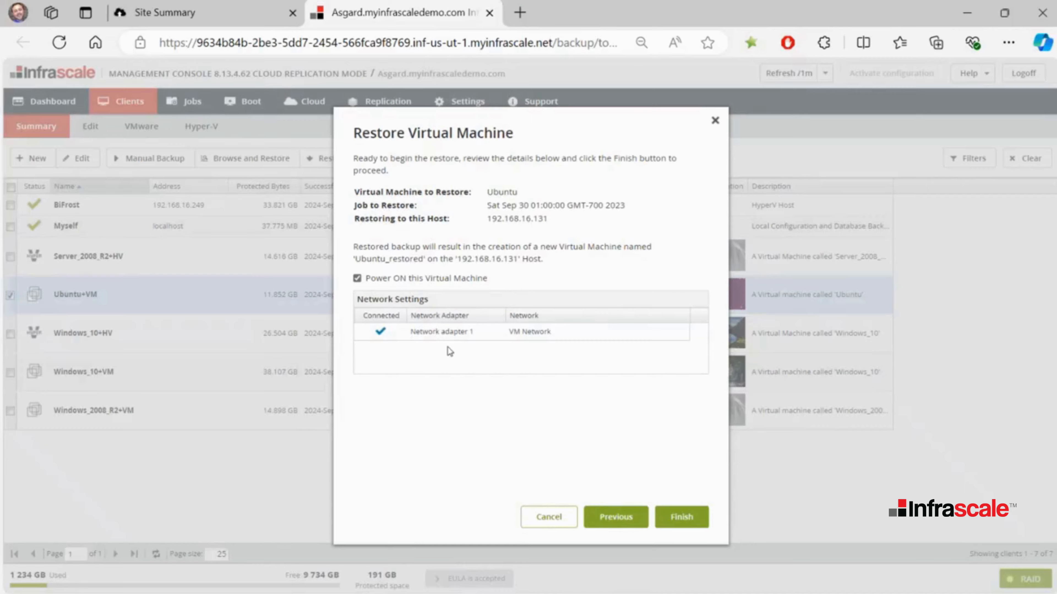
- Keep Power ON this Virtual Machine and Network adapter 1's connection enabled, and finish the restore wizard
{"action": "left_click", "coordinate": [385, 334]}
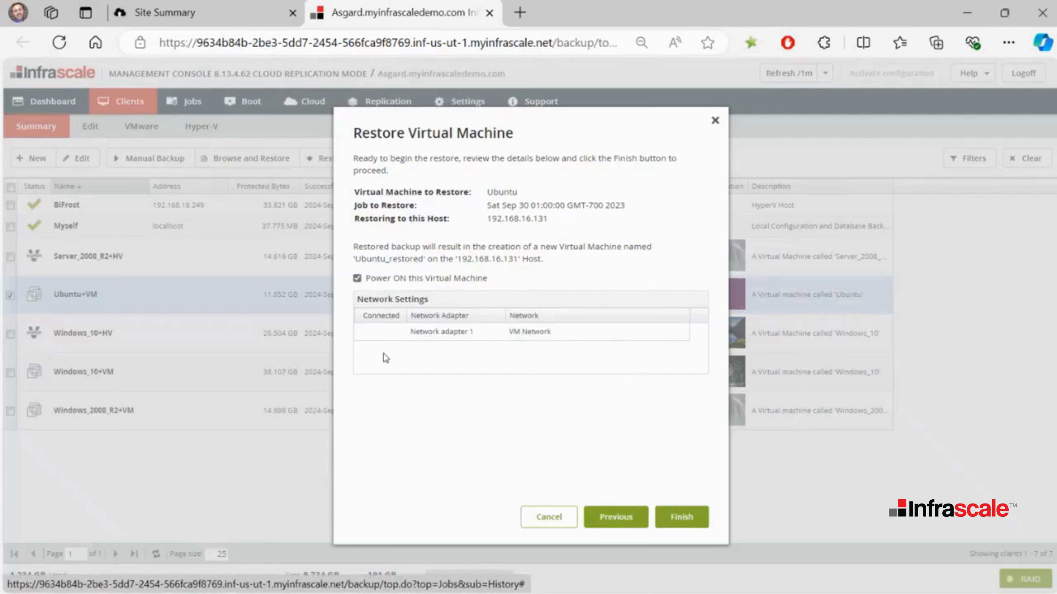
{"action": "left_click", "coordinate": [357, 278]}
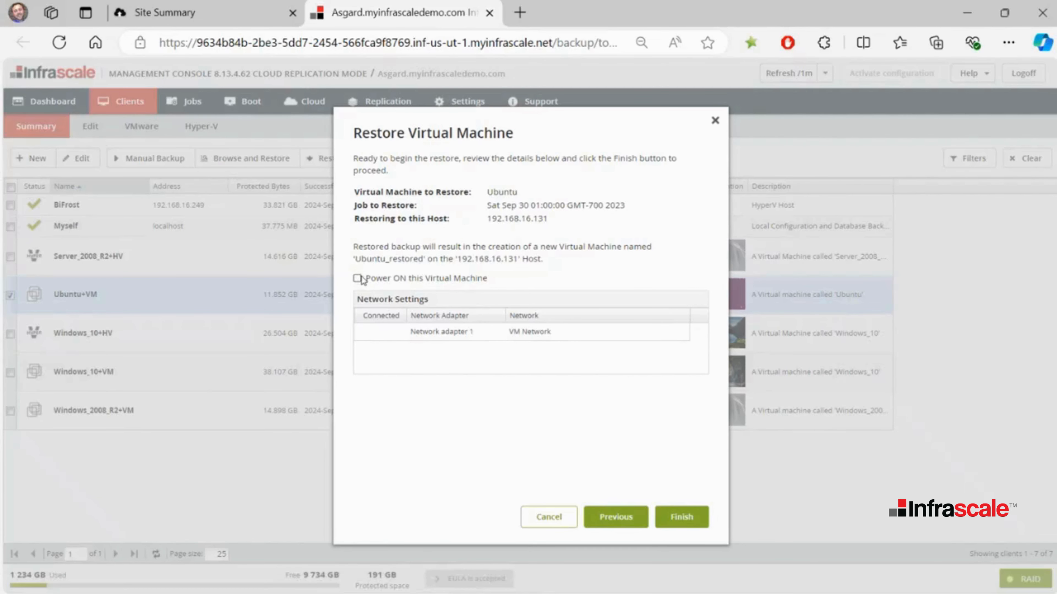
{"action": "left_click", "coordinate": [357, 278]}
{"action": "left_click", "coordinate": [380, 331]}
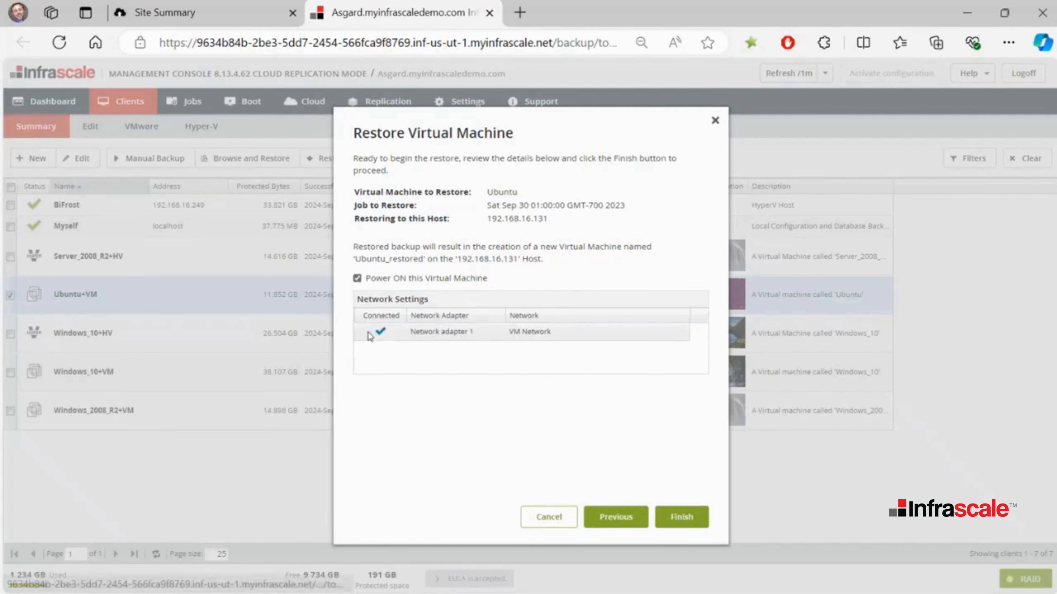
{"action": "left_click", "coordinate": [673, 519]}
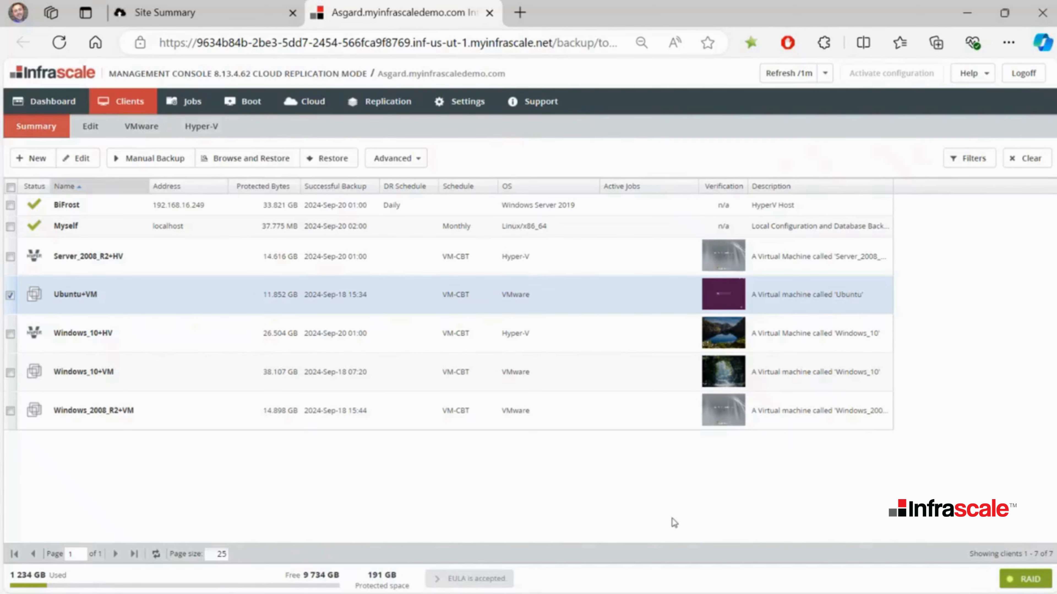
- Start a local boot of Windows_10+VM from recovery point 6,584 dated 2024-Apr-21 01:00
{"action": "left_click", "coordinate": [242, 104]}
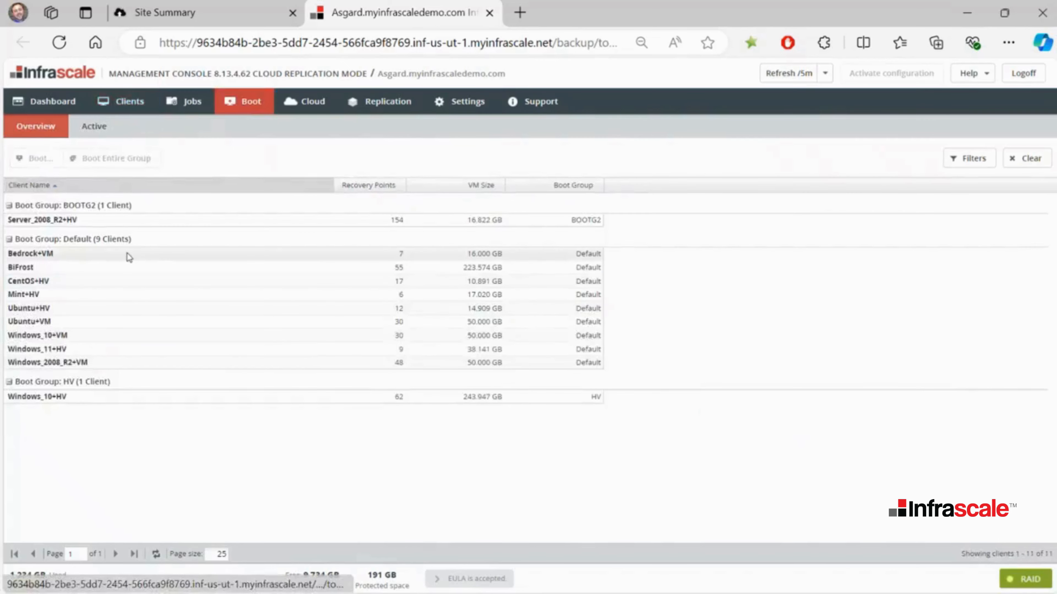
{"action": "right_click", "coordinate": [78, 335]}
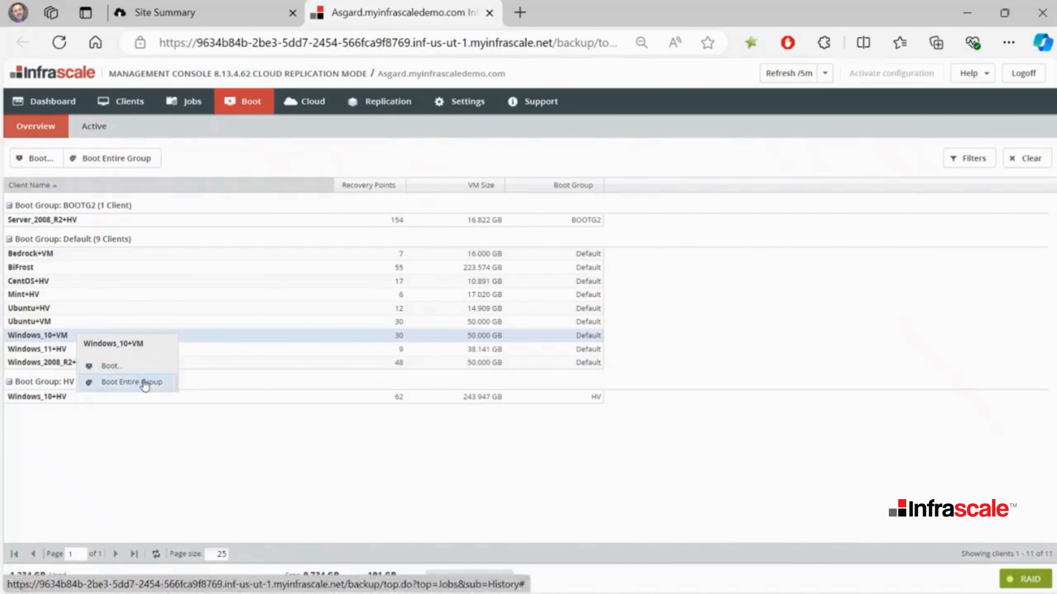
{"action": "left_click", "coordinate": [111, 366]}
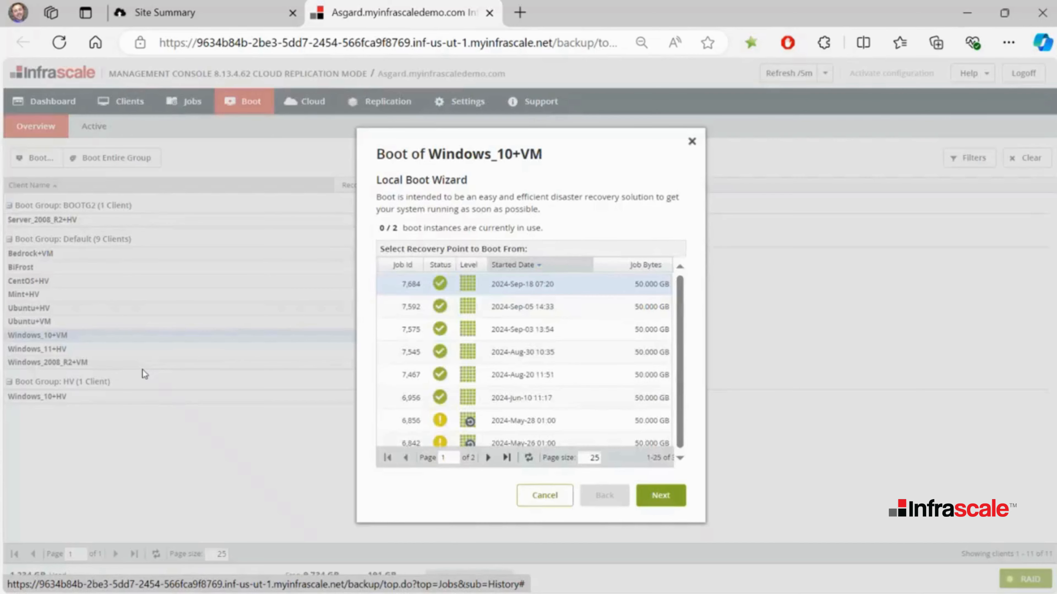
{"action": "scroll", "coordinate": [476, 406], "scroll_direction": "down", "scroll_amount": 5}
{"action": "left_click", "coordinate": [478, 401]}
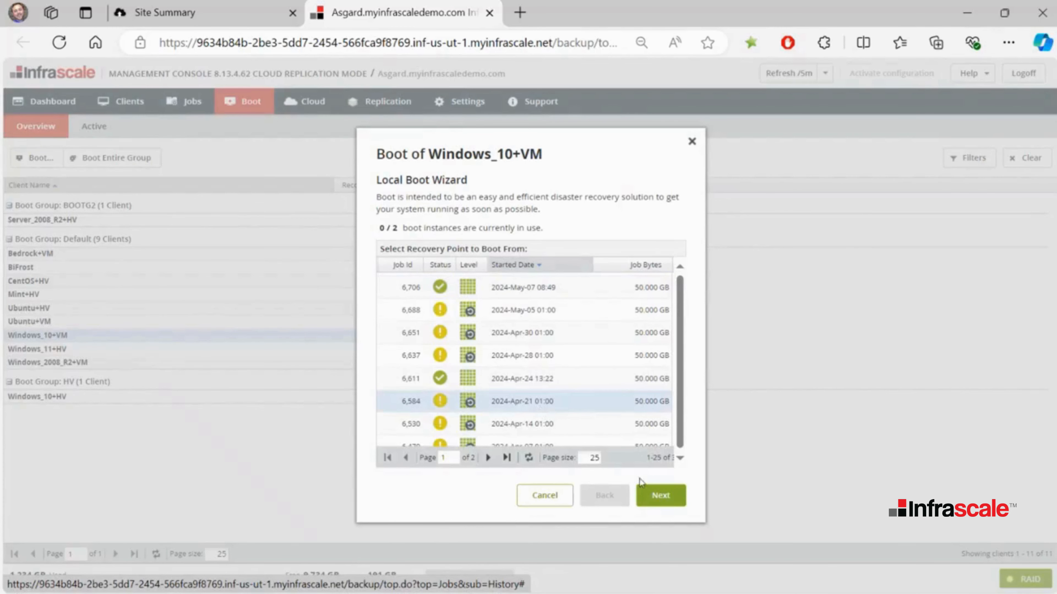
{"action": "left_click", "coordinate": [652, 497]}
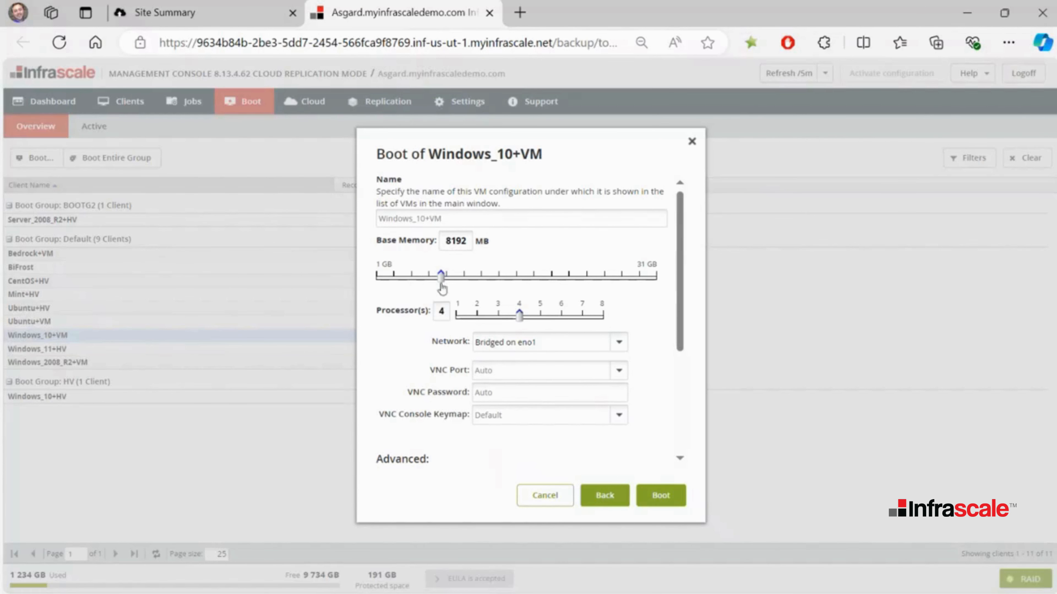
- Set the base memory to 12288 MB, keep the network Bridged on eno1 and the original MAC address, and boot the virtual machine
{"action": "left_click_drag", "start_coordinate": [441, 279], "coordinate": [478, 291]}
{"action": "left_click", "coordinate": [505, 345]}
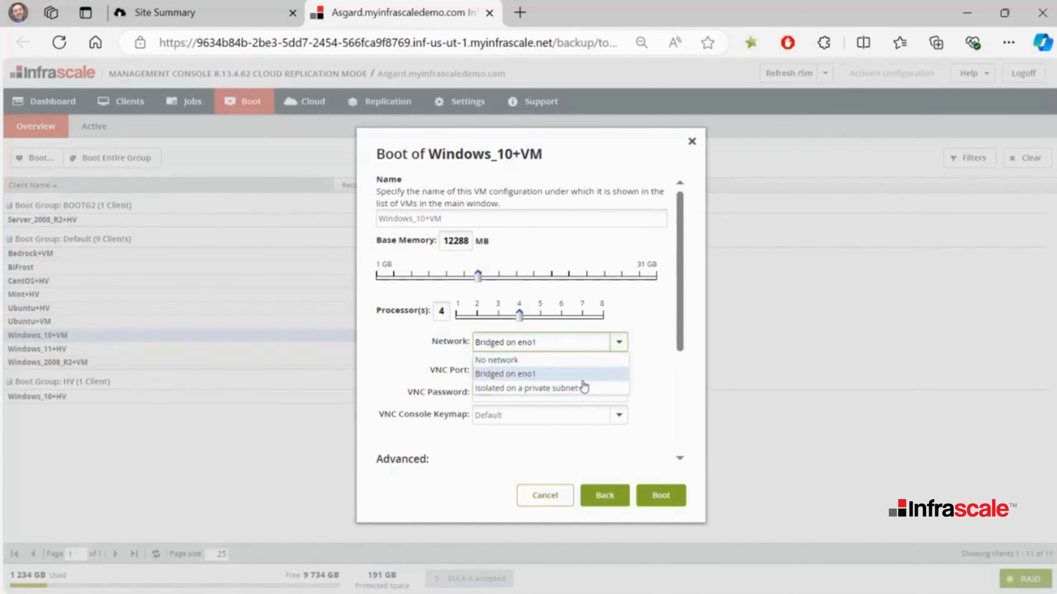
{"action": "left_click", "coordinate": [626, 374]}
{"action": "scroll", "coordinate": [643, 366], "scroll_direction": "down", "scroll_amount": 4}
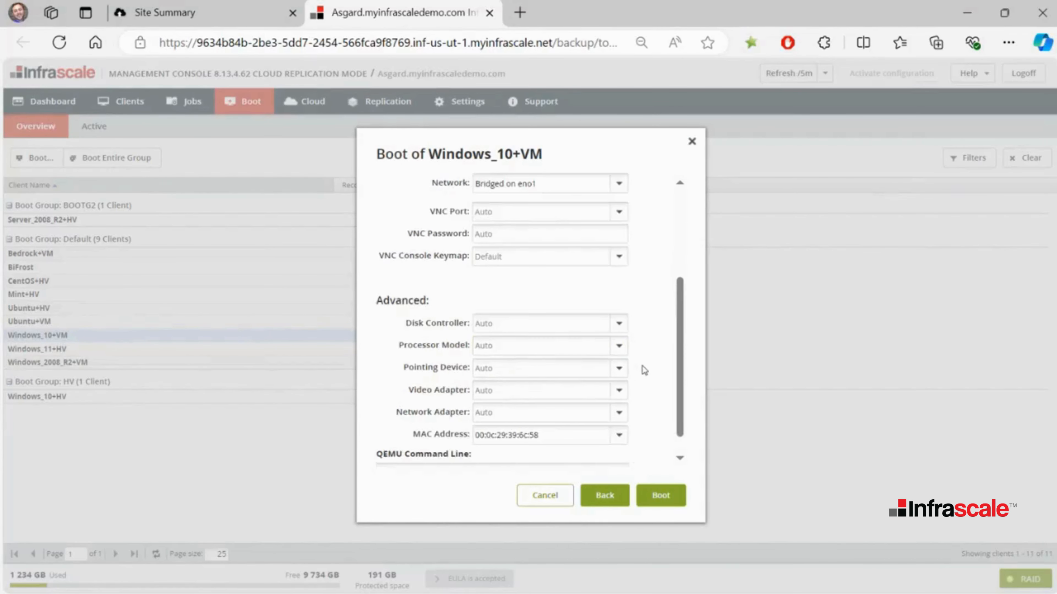
{"action": "left_click", "coordinate": [618, 413]}
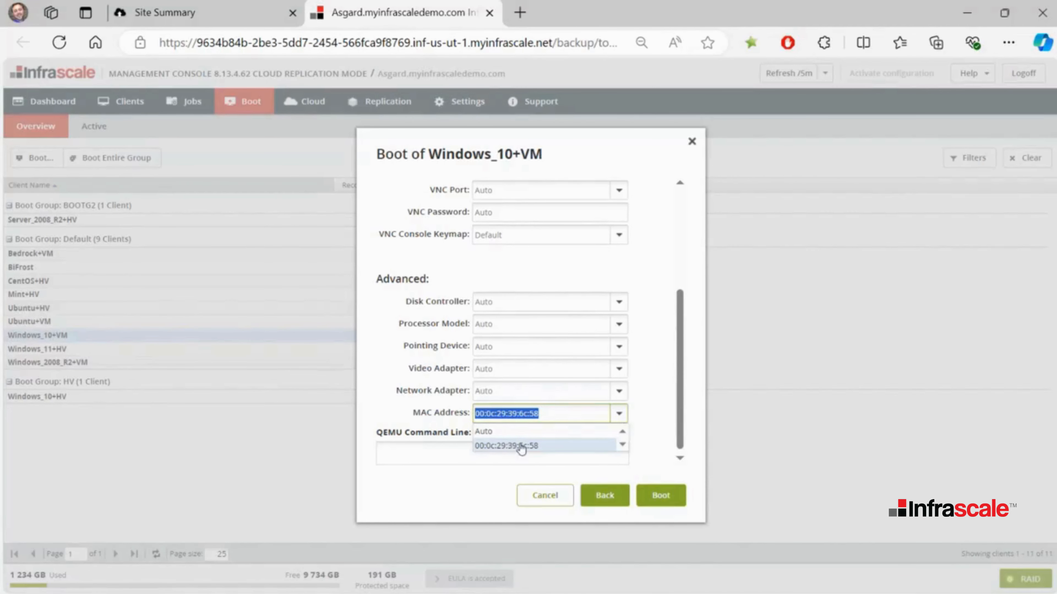
{"action": "left_click", "coordinate": [648, 442]}
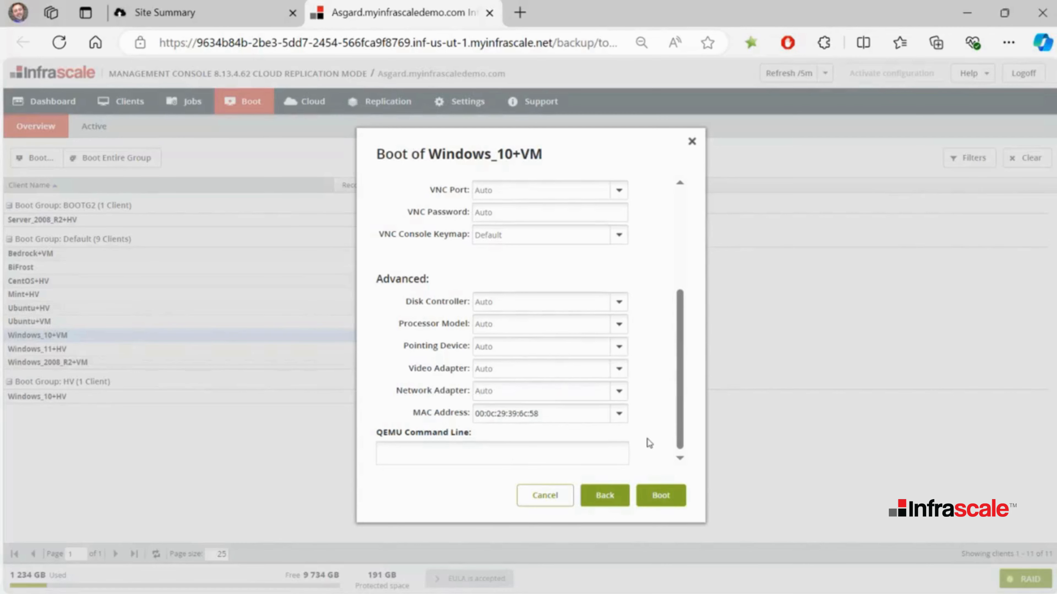
{"action": "left_click", "coordinate": [660, 501]}
- Pull the plug on the booted Windows_10+VM in the active boots list
{"action": "left_click", "coordinate": [107, 135]}
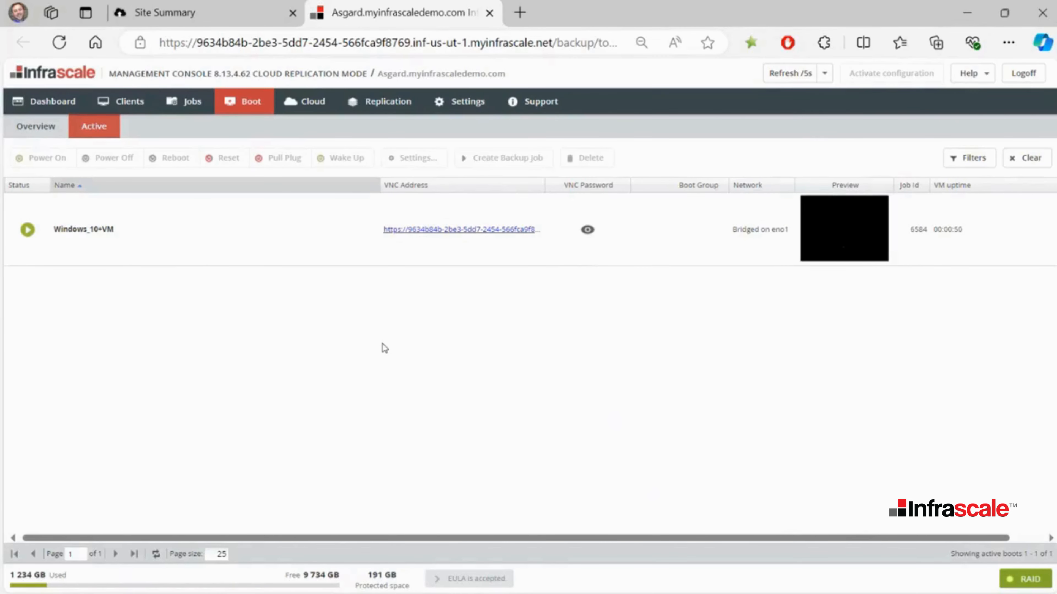
{"action": "left_click", "coordinate": [230, 253]}
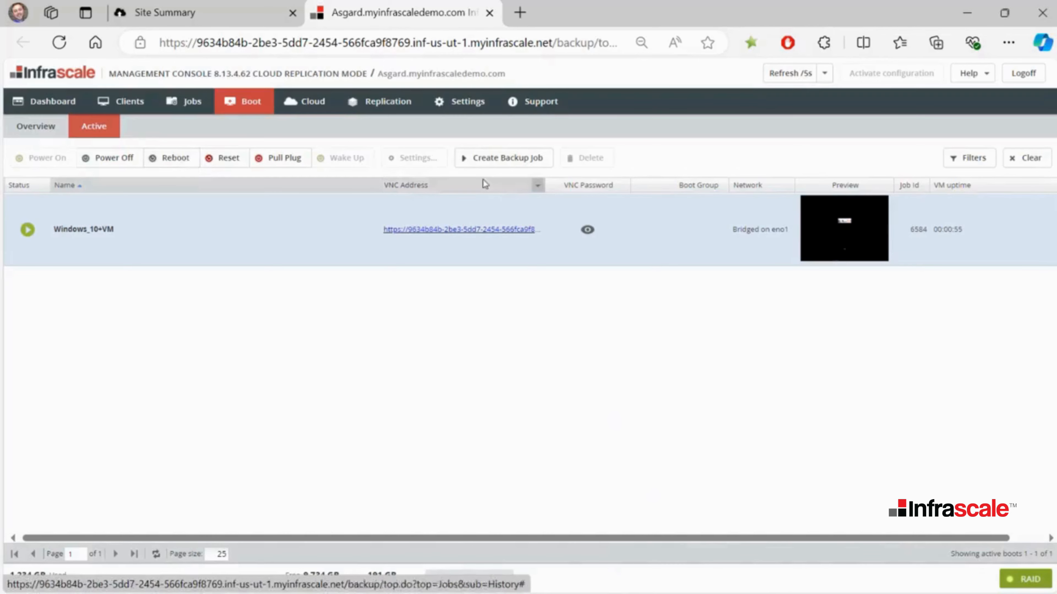
{"action": "left_click", "coordinate": [300, 166]}
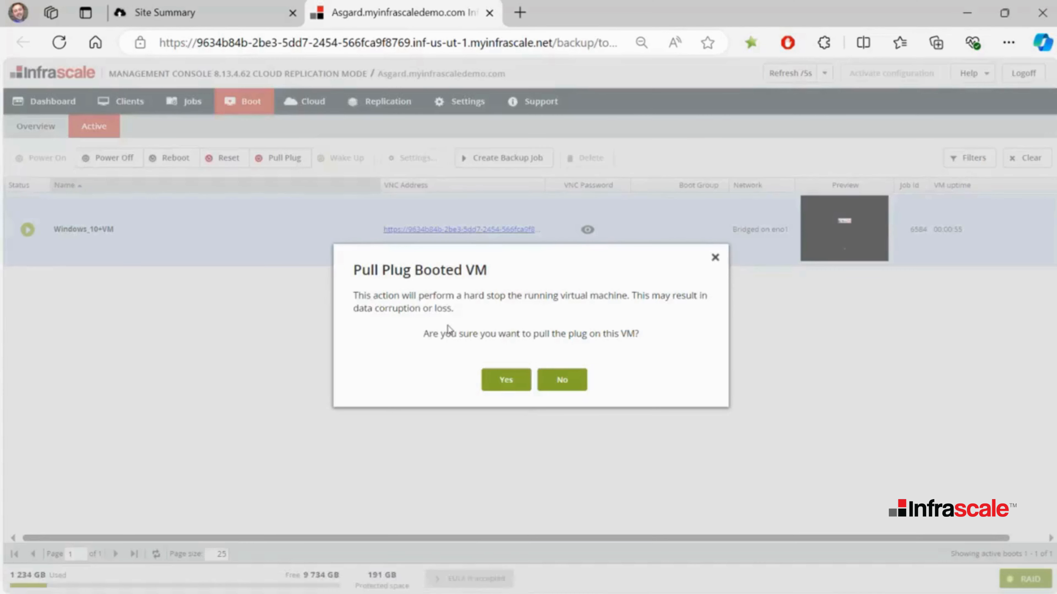
{"action": "left_click", "coordinate": [520, 379]}
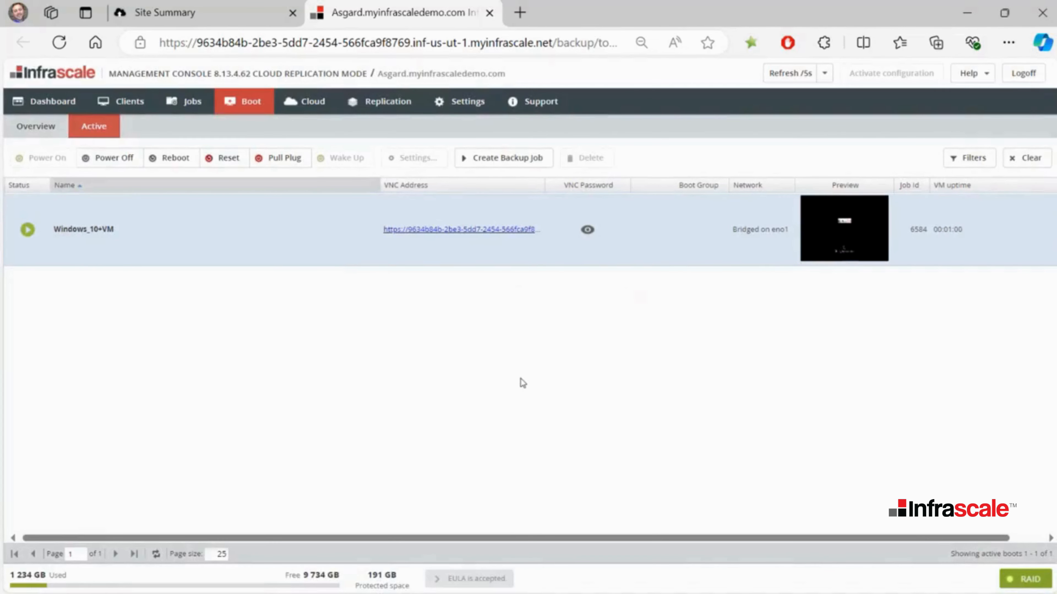
- Create a backup job from the stopped Windows_10+VM boot instance
{"action": "left_click", "coordinate": [496, 164]}
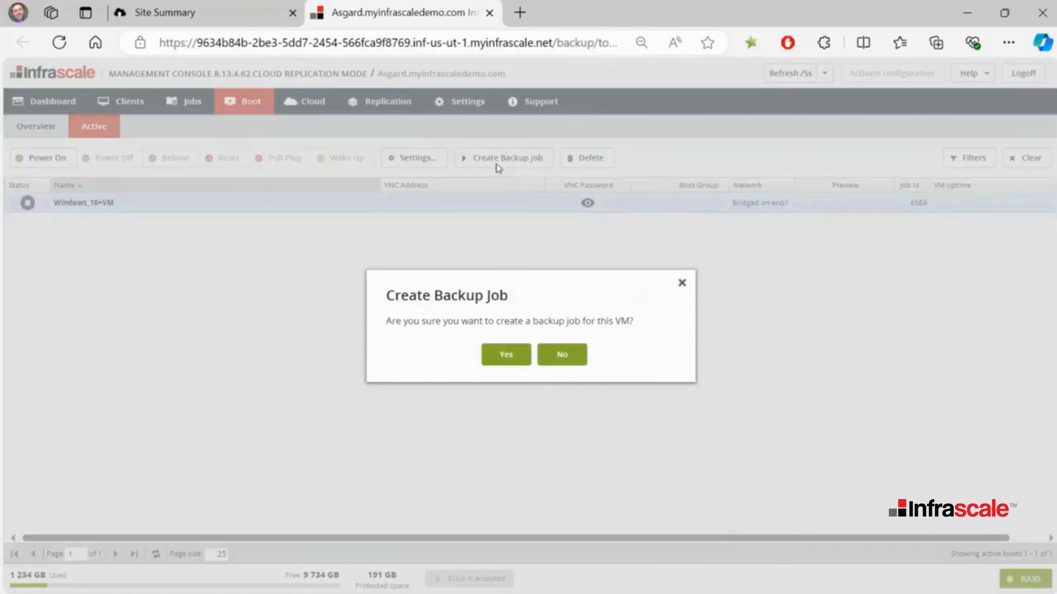
{"action": "left_click", "coordinate": [505, 356]}
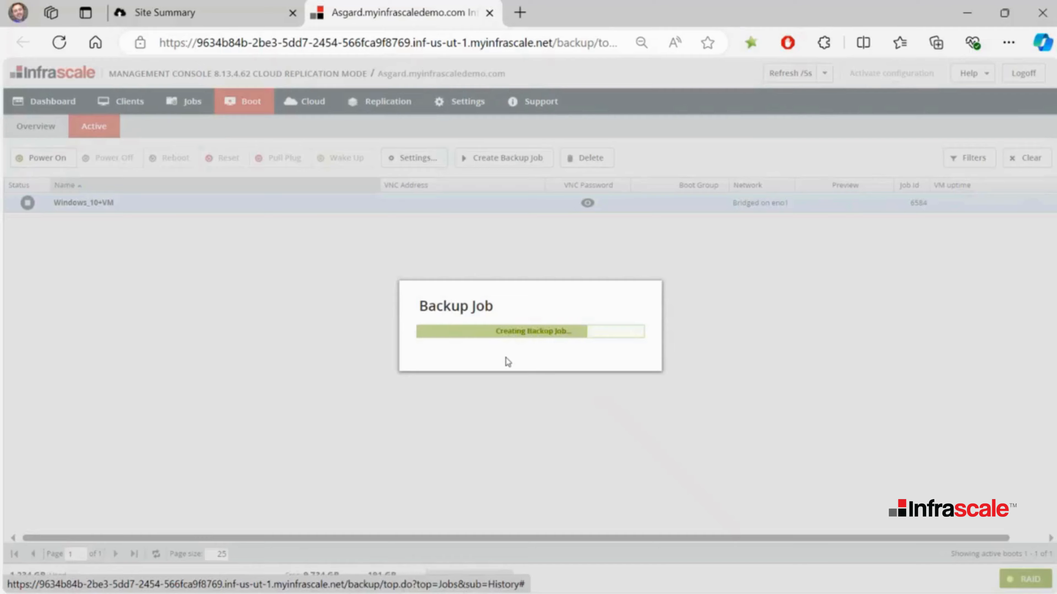
{"action": "left_click", "coordinate": [528, 358]}
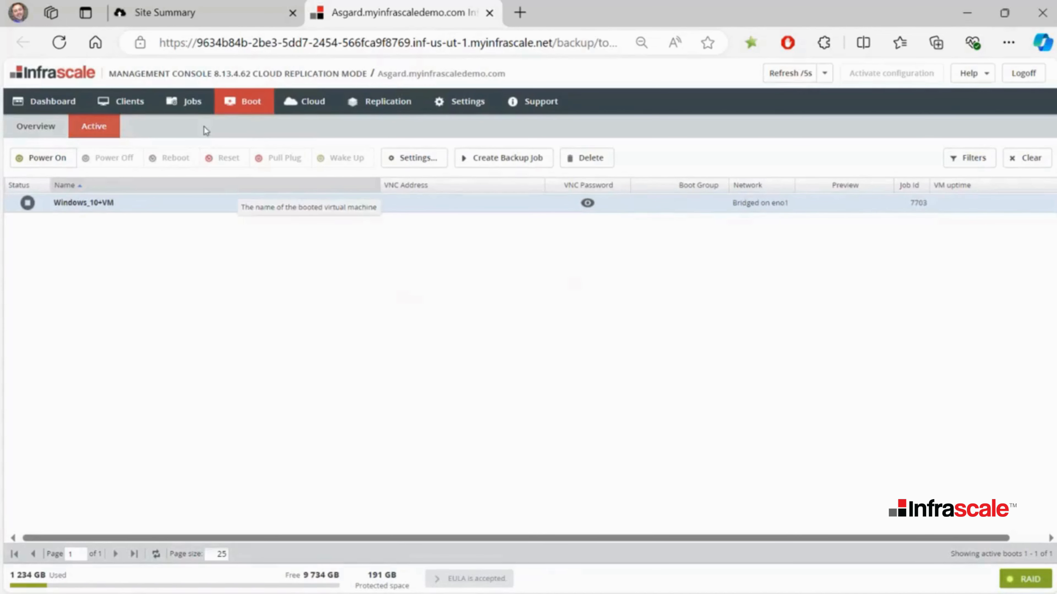
- Check the new Windows_10+VM backup job 7,703 in the job history and return to the active boots
{"action": "left_click", "coordinate": [193, 102]}
{"action": "left_click", "coordinate": [221, 204]}
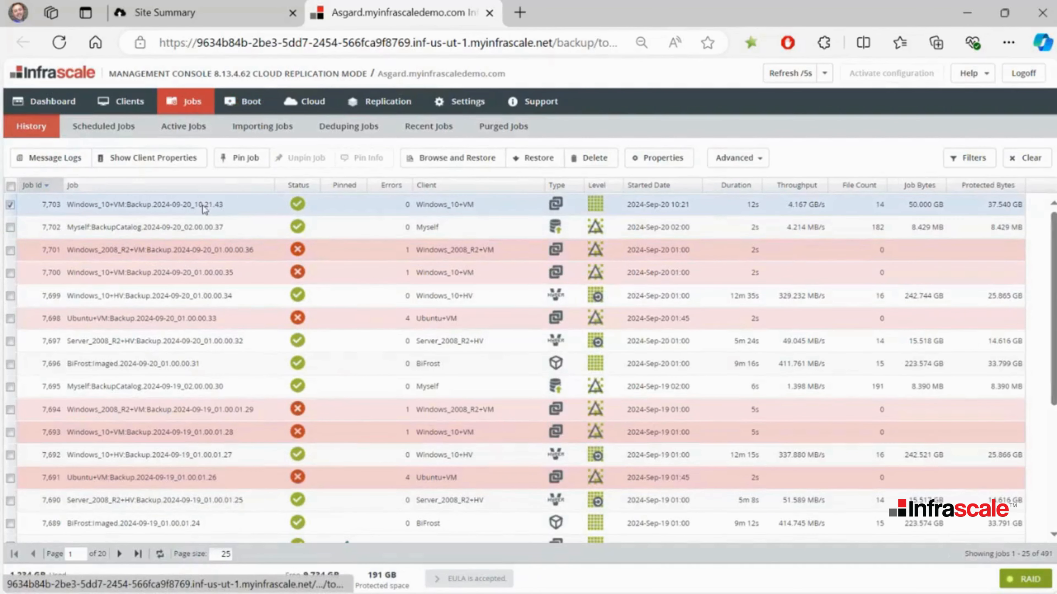
{"action": "left_click", "coordinate": [248, 111]}
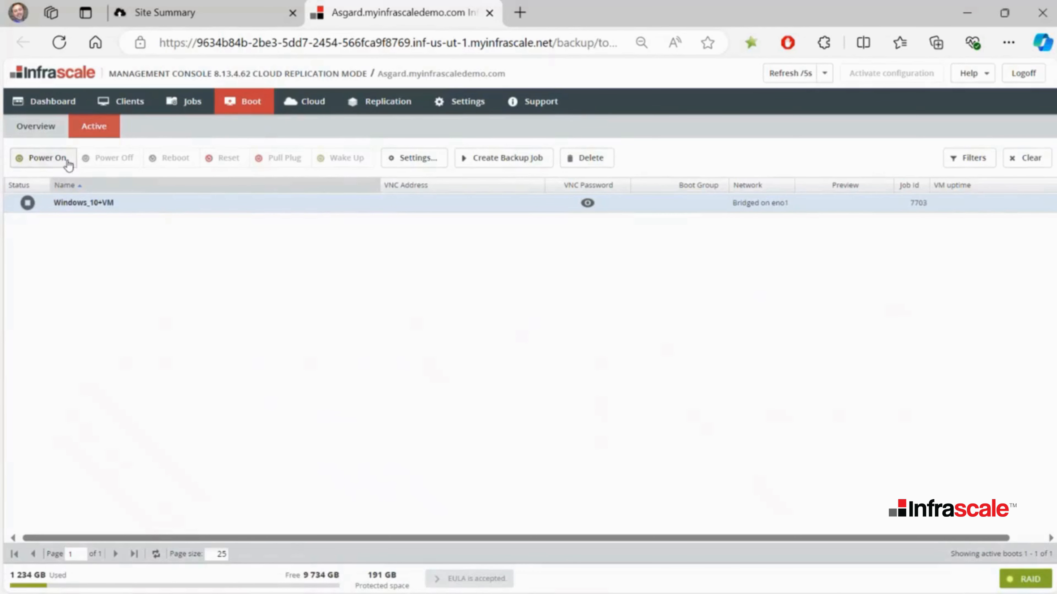
- Delete the stopped Windows_10+VM boot instance from the active boots and return to the job history
{"action": "left_click", "coordinate": [595, 172]}
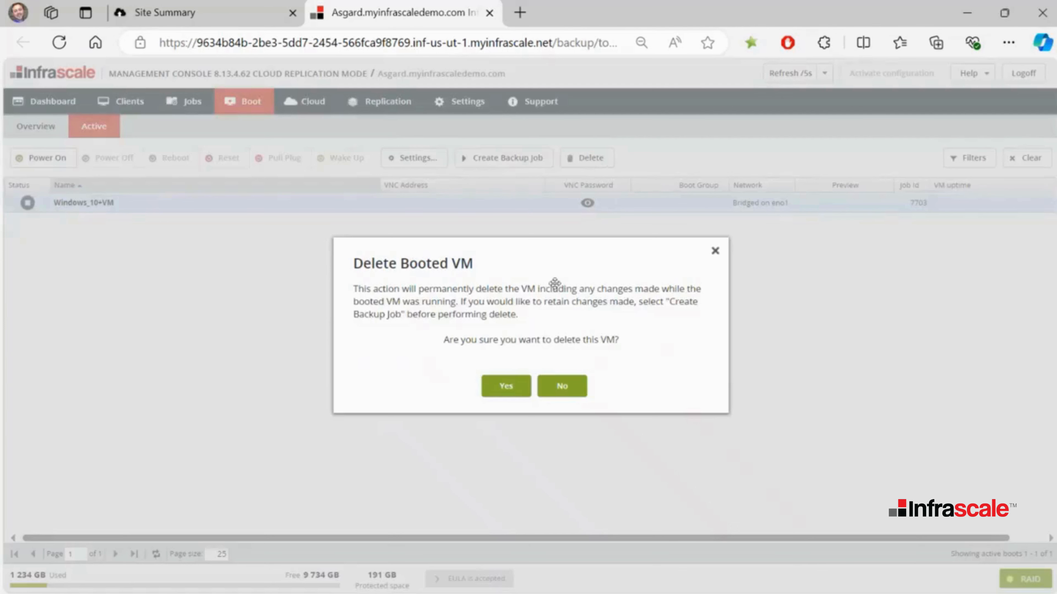
{"action": "left_click", "coordinate": [514, 383]}
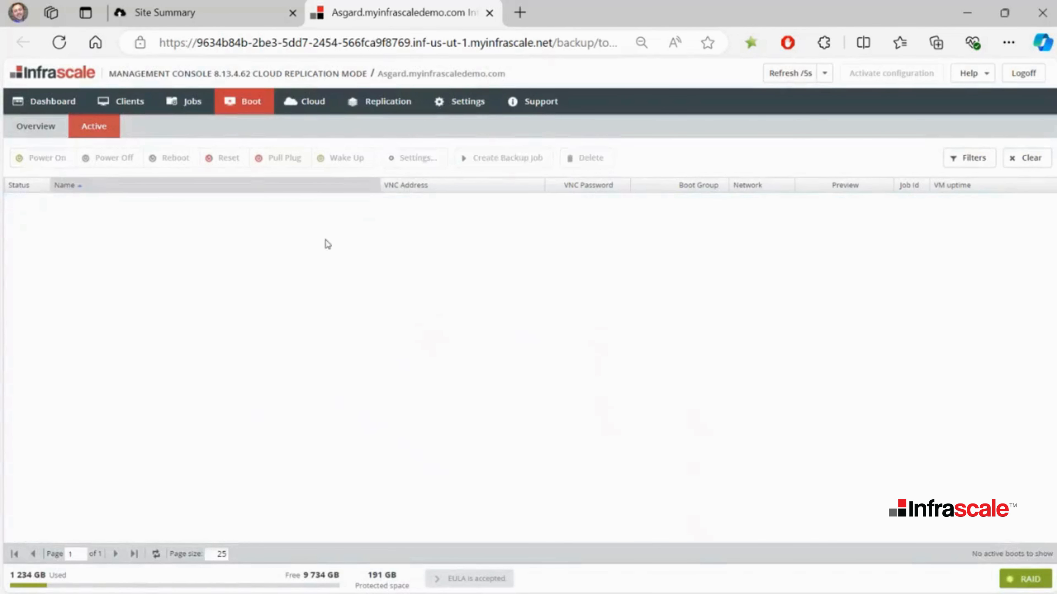
{"action": "left_click", "coordinate": [180, 103]}
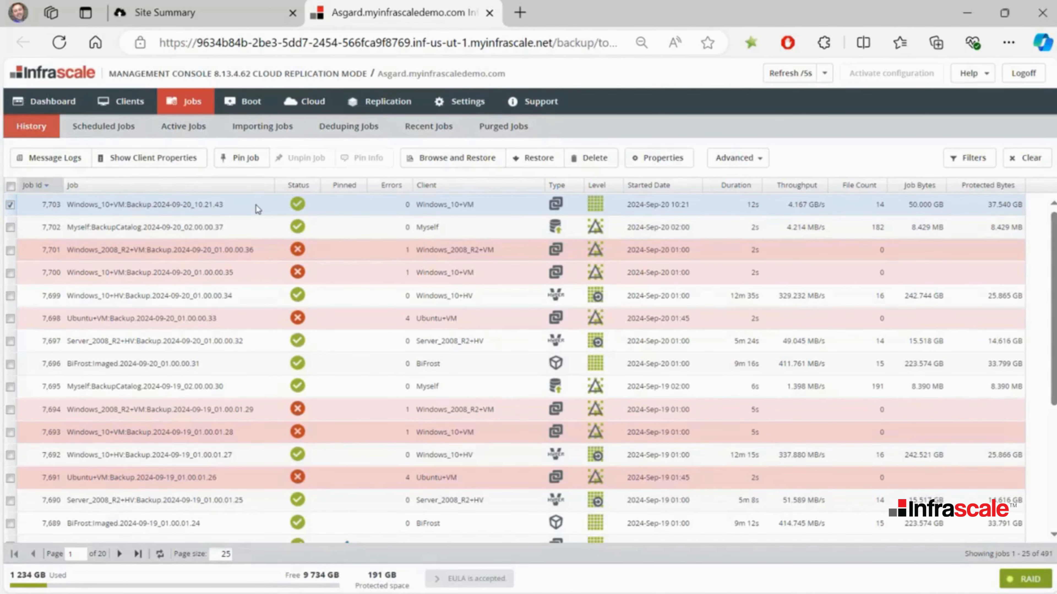
- Open the cloud secondary appliance's management console from the Infrascale dashboard and show its boot orchestration
{"action": "left_click", "coordinate": [221, 17]}
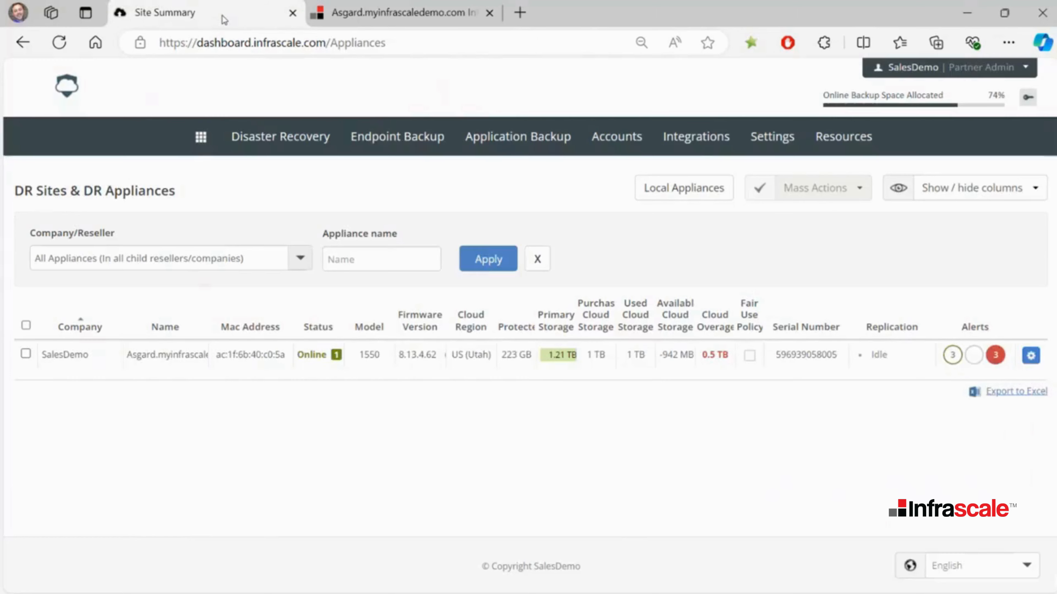
{"action": "left_click", "coordinate": [1031, 356]}
{"action": "left_click", "coordinate": [983, 395]}
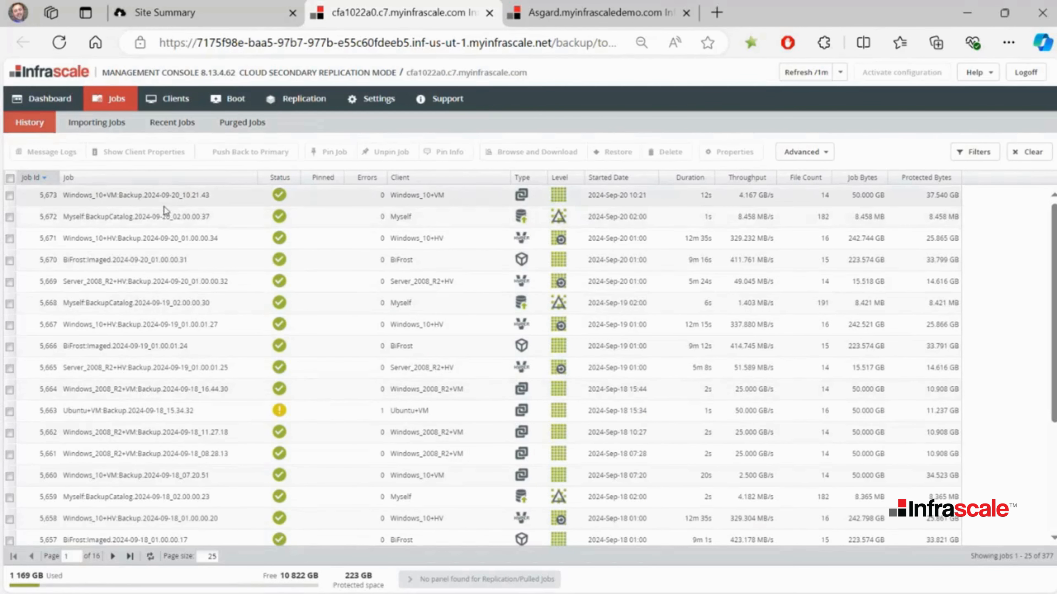
{"action": "left_click", "coordinate": [227, 101]}
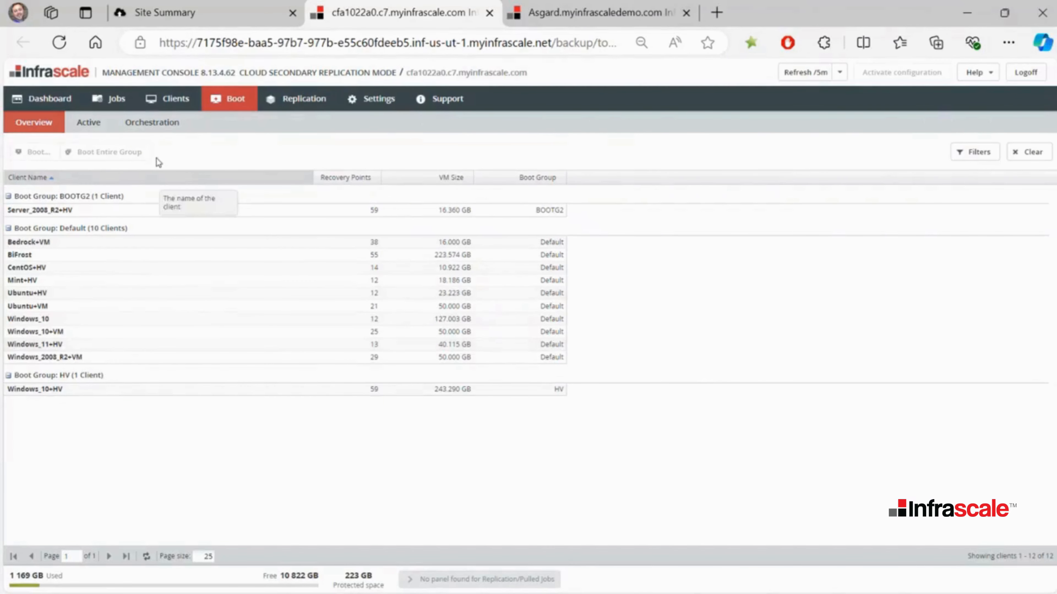
{"action": "left_click", "coordinate": [158, 125]}
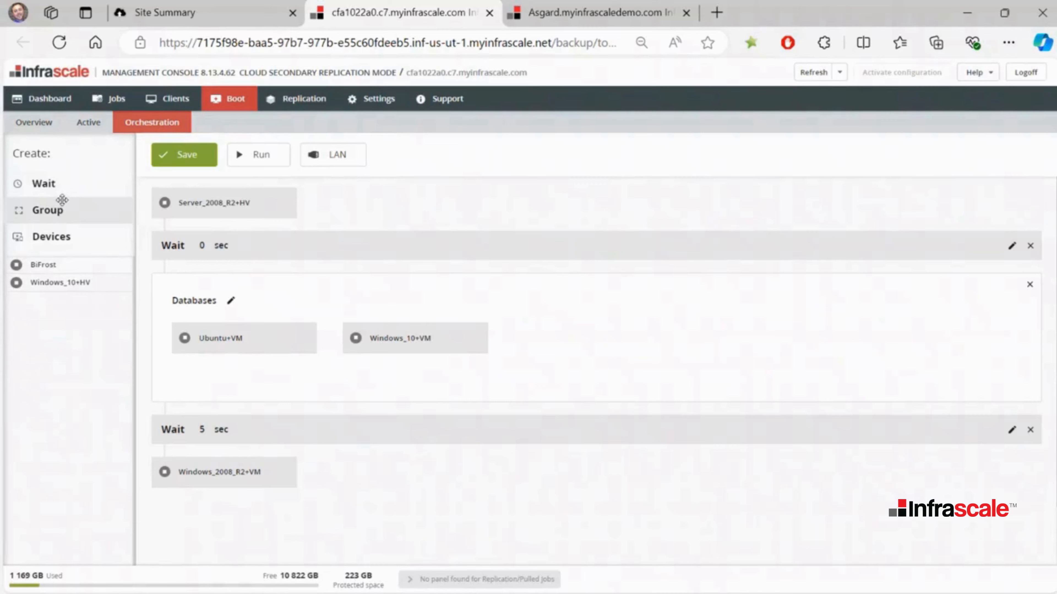
- Add a group containing BiFrost and Windows_10+HV after Server_2008_R2+HV in the orchestration, with a wait before the group
{"action": "left_click_drag", "start_coordinate": [43, 265], "coordinate": [183, 241]}
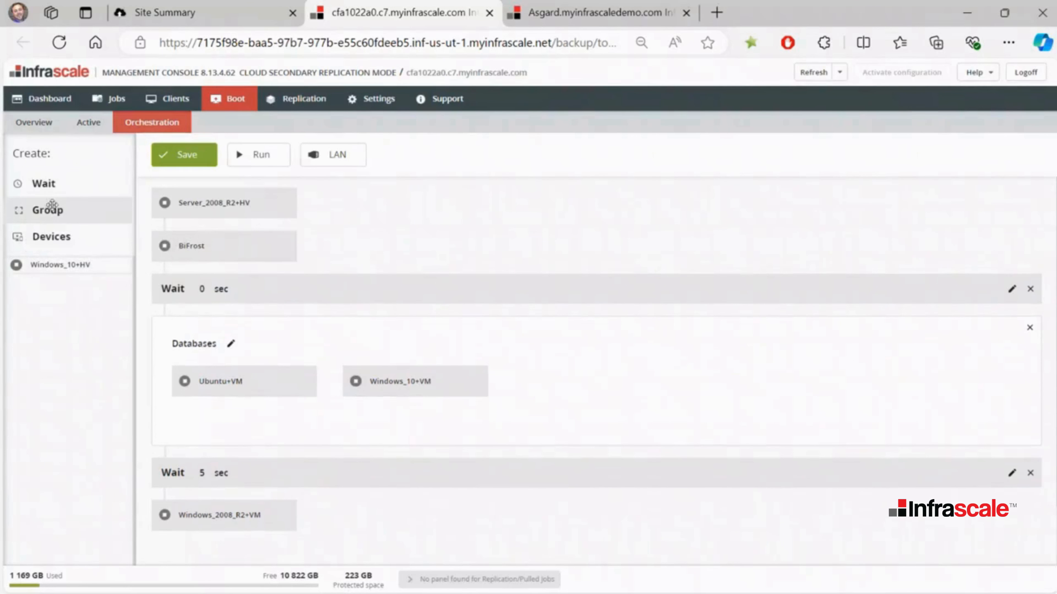
{"action": "left_click_drag", "start_coordinate": [37, 210], "coordinate": [207, 239]}
{"action": "left_click_drag", "start_coordinate": [200, 375], "coordinate": [206, 300]}
{"action": "left_click_drag", "start_coordinate": [60, 265], "coordinate": [466, 302]}
{"action": "left_click_drag", "start_coordinate": [44, 183], "coordinate": [227, 235]}
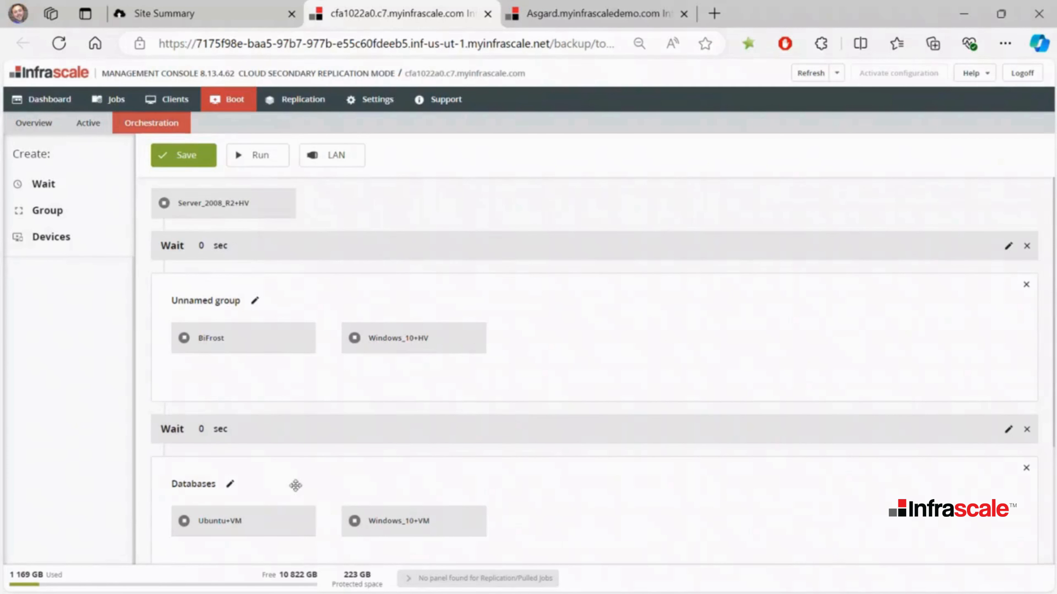
- Remove the added wait and the unnamed group from the orchestration
{"action": "left_click", "coordinate": [1026, 246]}
{"action": "left_click", "coordinate": [1026, 244]}
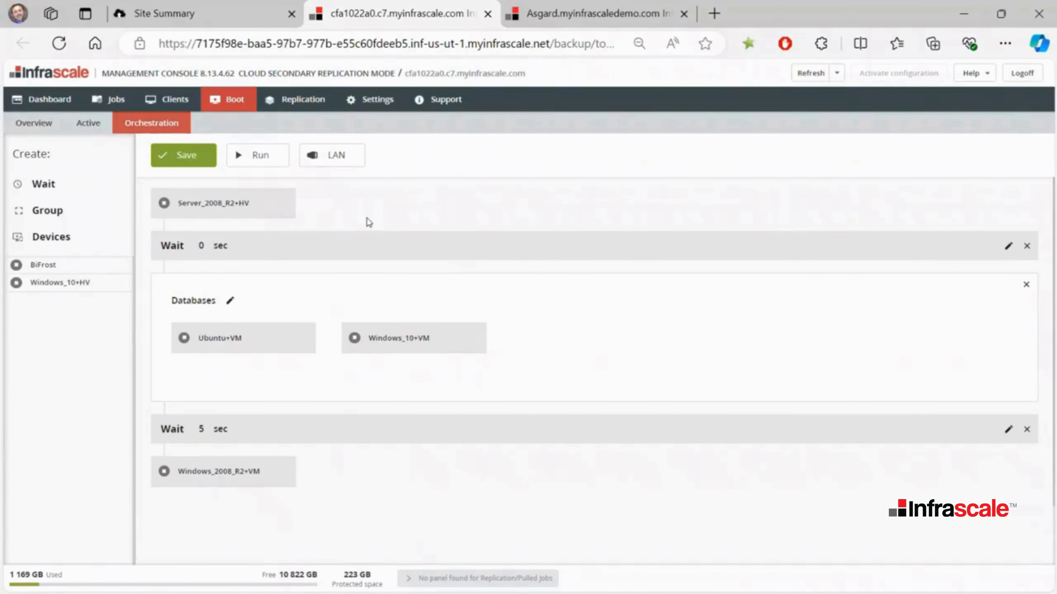
- Review the DR LAN configuration, switch outbound access off and back on, and close it without applying
{"action": "left_click", "coordinate": [339, 157]}
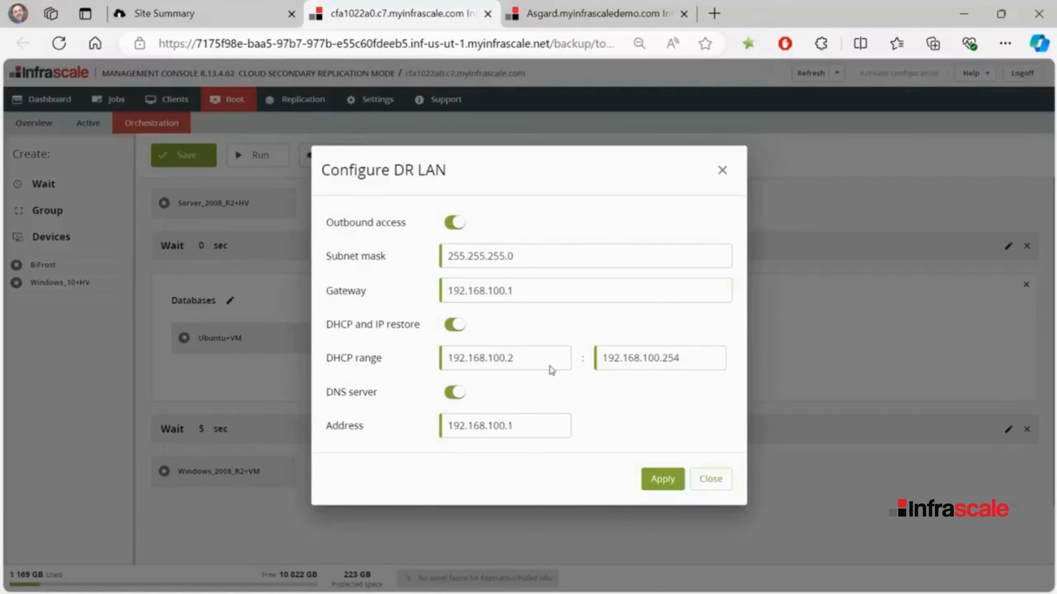
{"action": "left_click", "coordinate": [456, 229]}
{"action": "left_click", "coordinate": [460, 227]}
{"action": "left_click", "coordinate": [722, 171]}
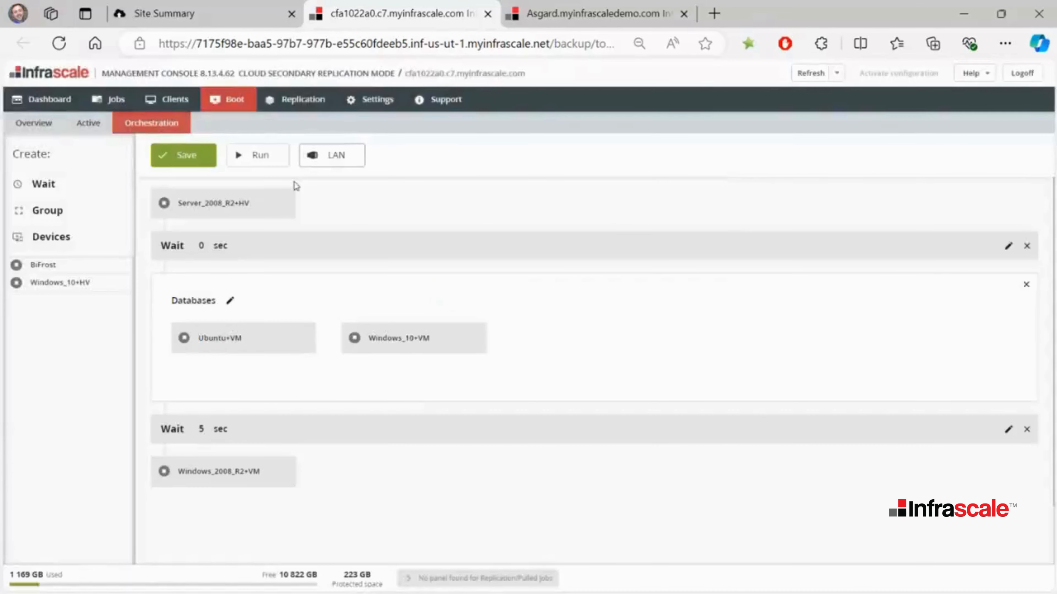
- Run the boot orchestration and show its virtual machines in the active boots list
{"action": "left_click", "coordinate": [262, 158]}
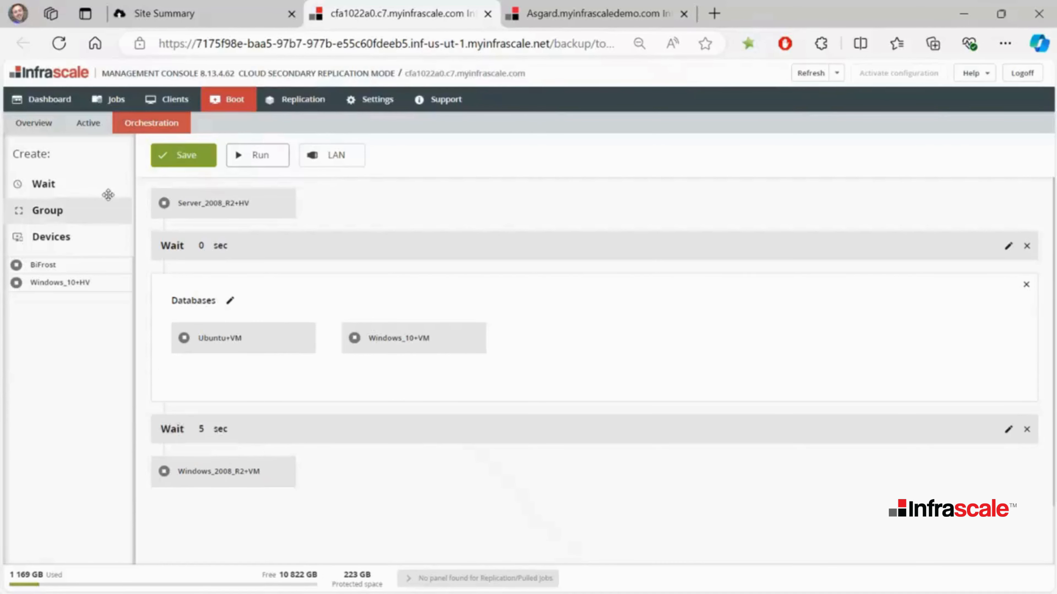
{"action": "left_click", "coordinate": [88, 123]}
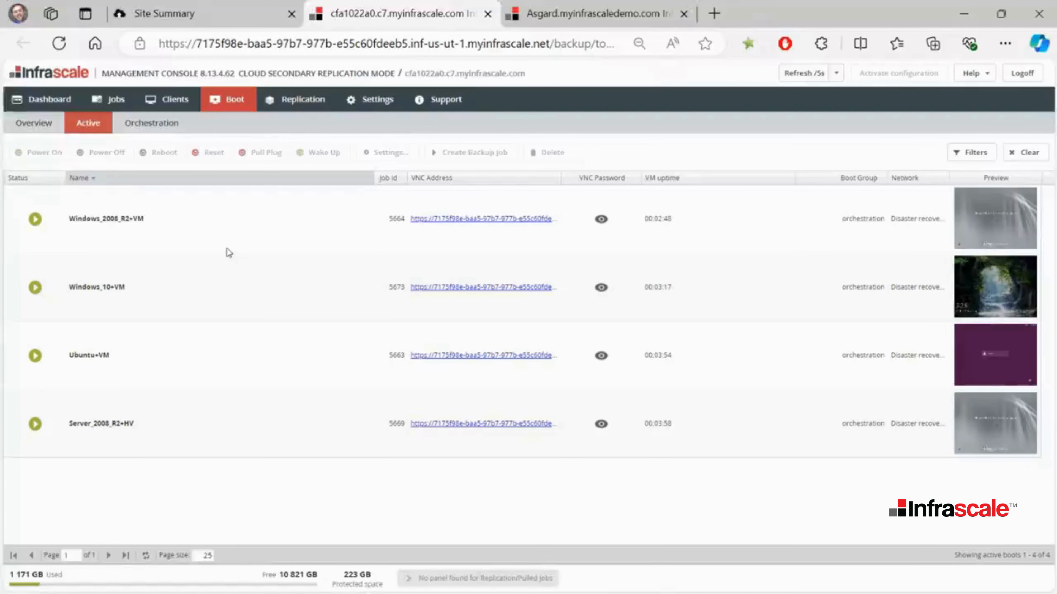
- Power off the booted Windows_2008_R2+VM and confirm the shutdown
{"action": "left_click", "coordinate": [215, 233]}
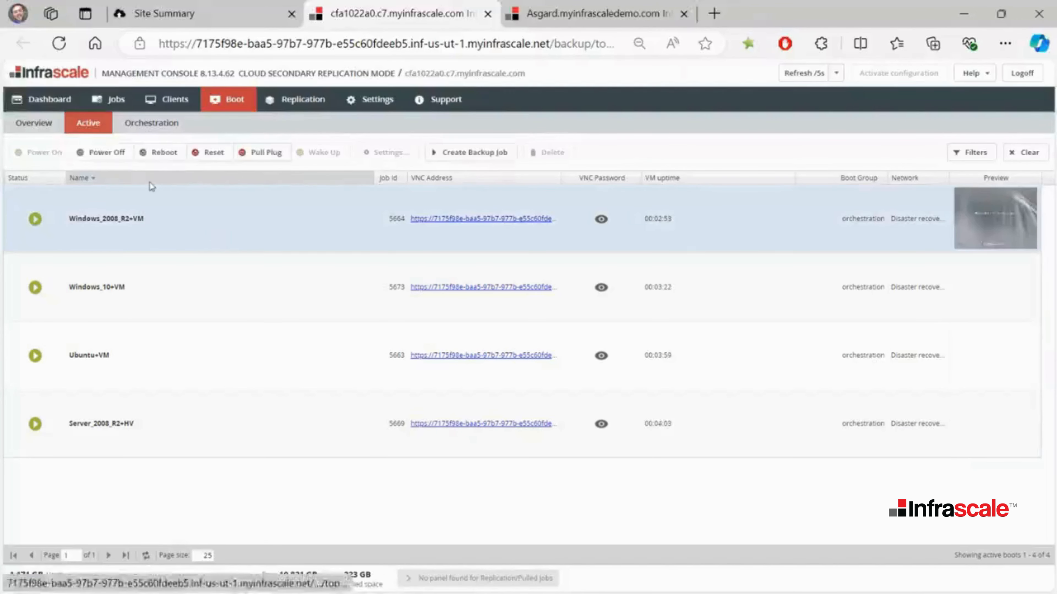
{"action": "left_click", "coordinate": [112, 154]}
{"action": "left_click", "coordinate": [505, 353]}
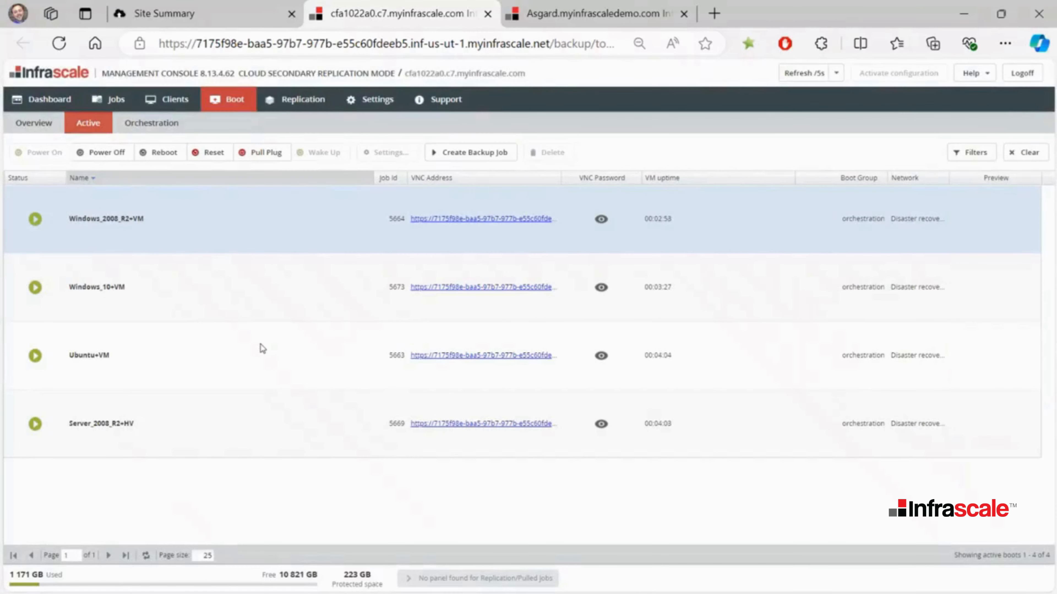
- Create a backup job from the stopped Windows_2008_R2+VM boot instance
{"action": "left_click", "coordinate": [470, 154]}
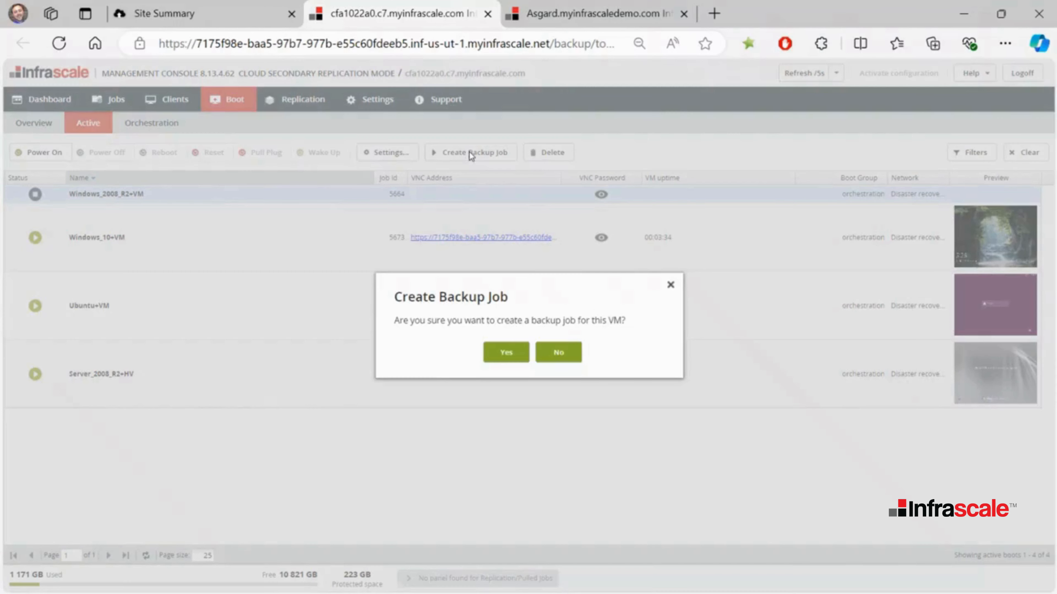
{"action": "left_click", "coordinate": [517, 355]}
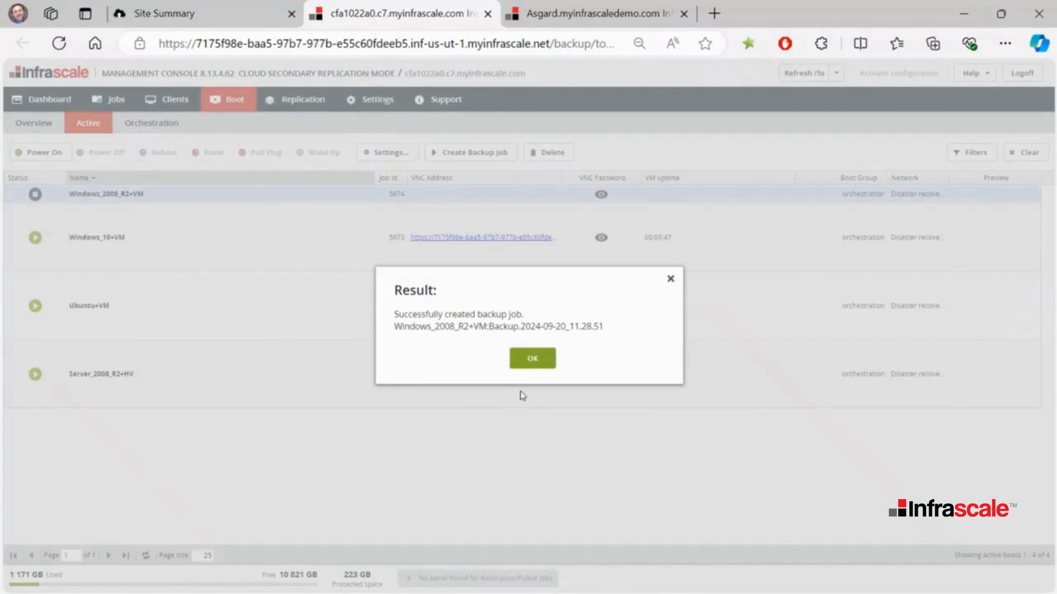
{"action": "left_click", "coordinate": [525, 363]}
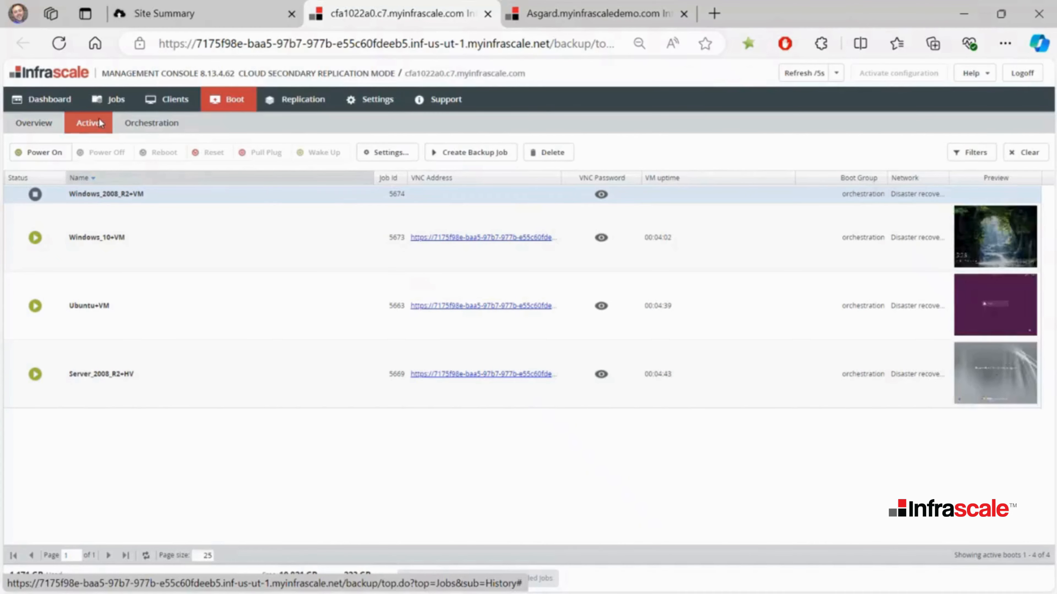
- Push the new Windows_2008_R2+VM backup job 5,674 back to the primary appliance from the job history
{"action": "left_click", "coordinate": [118, 102]}
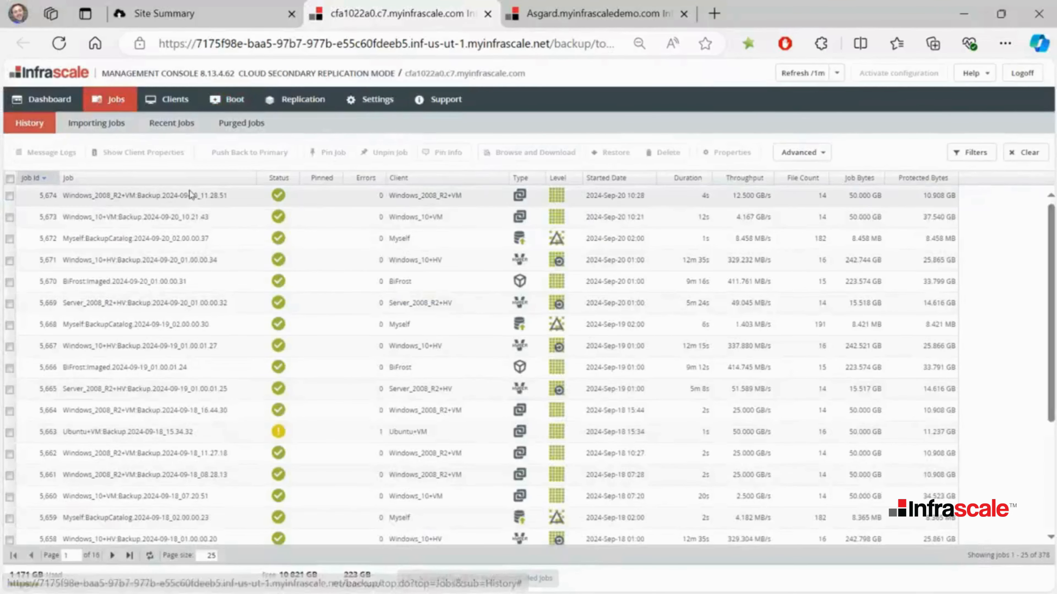
{"action": "right_click", "coordinate": [204, 199]}
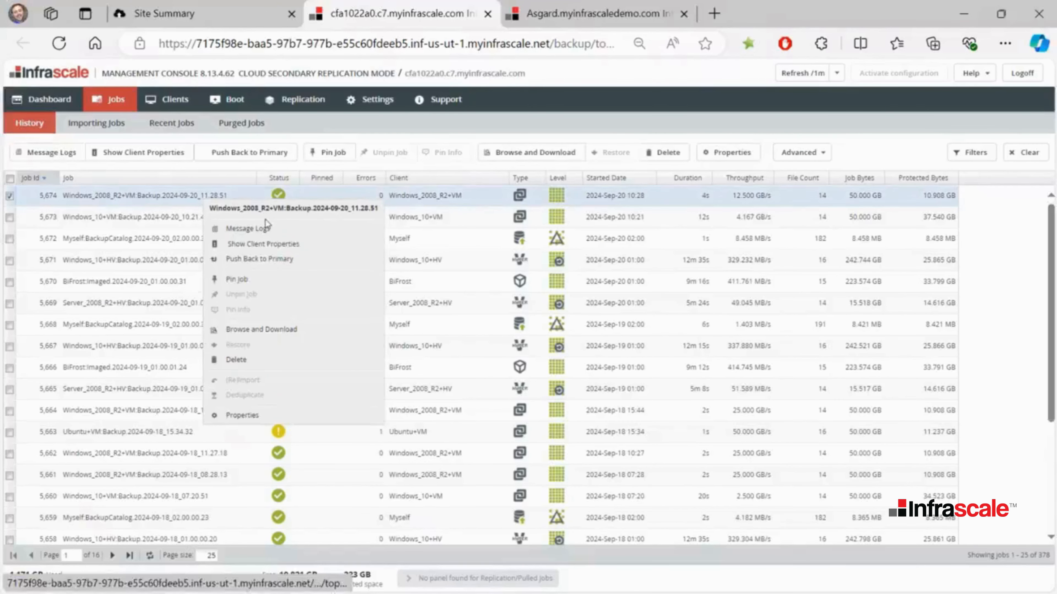
{"action": "left_click", "coordinate": [292, 260]}
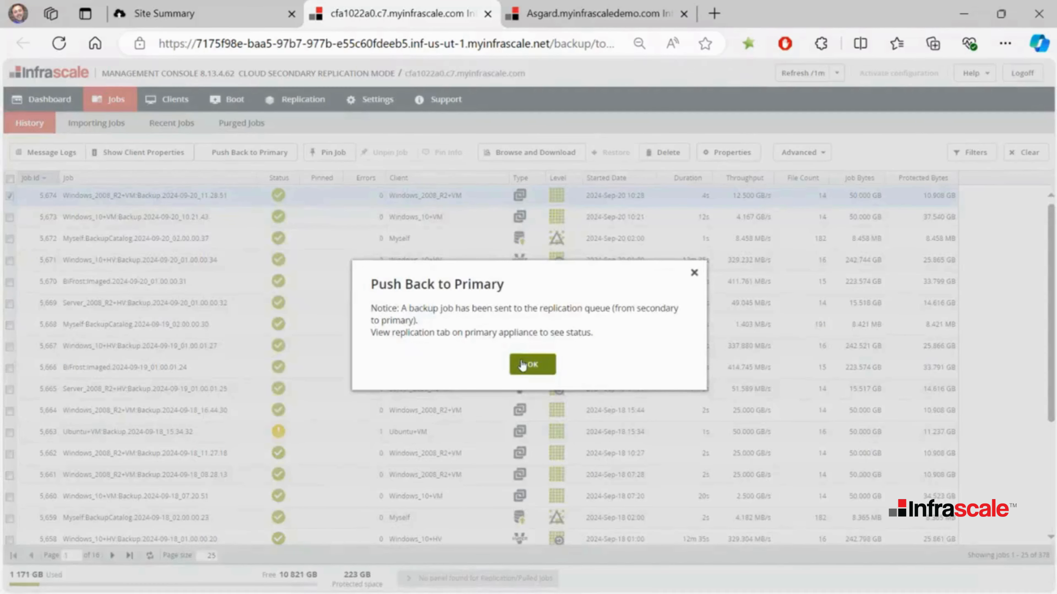
{"action": "left_click", "coordinate": [521, 365]}
- Switch to the primary Asgard console and check the pushed-back Windows_2008_R2+VM job in its job history
{"action": "left_click", "coordinate": [653, 21]}
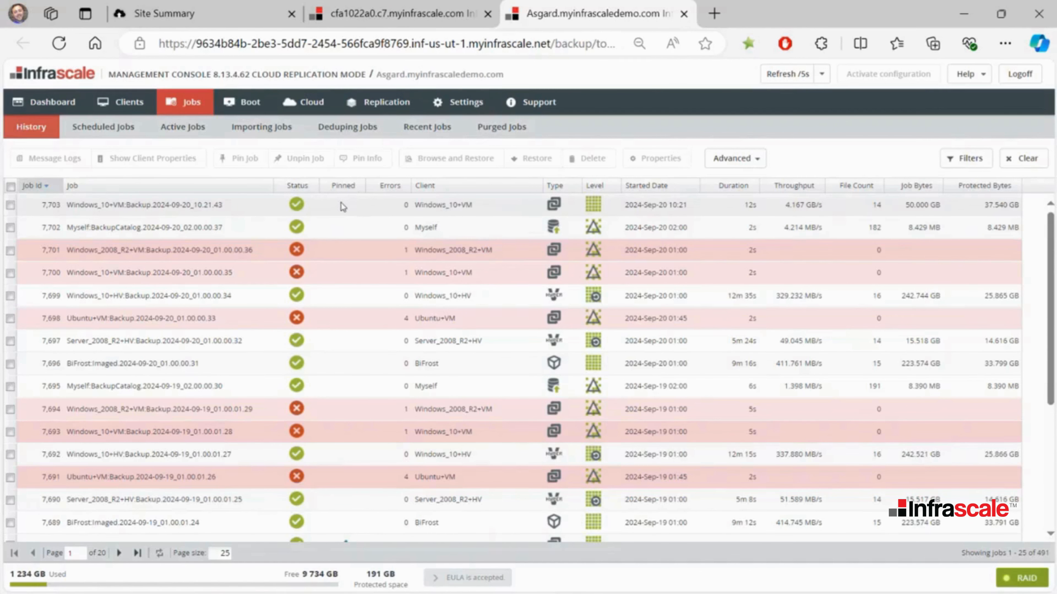
{"action": "left_click", "coordinate": [343, 210]}
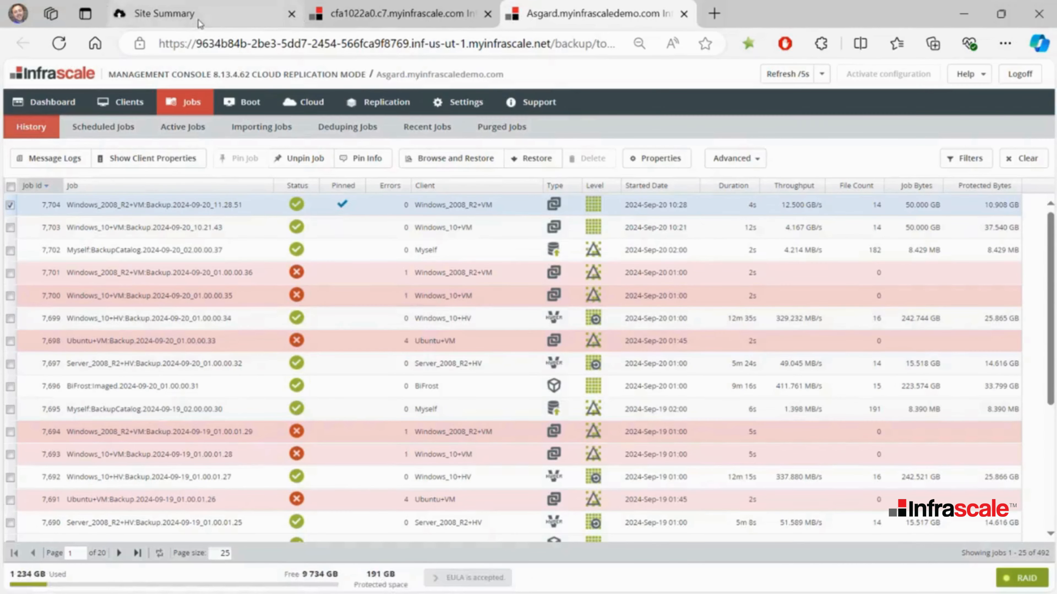
- Switch back to the Infrascale dashboard and leave the DR appliances list for its main page
{"action": "left_click", "coordinate": [192, 28]}
{"action": "left_click", "coordinate": [200, 137]}
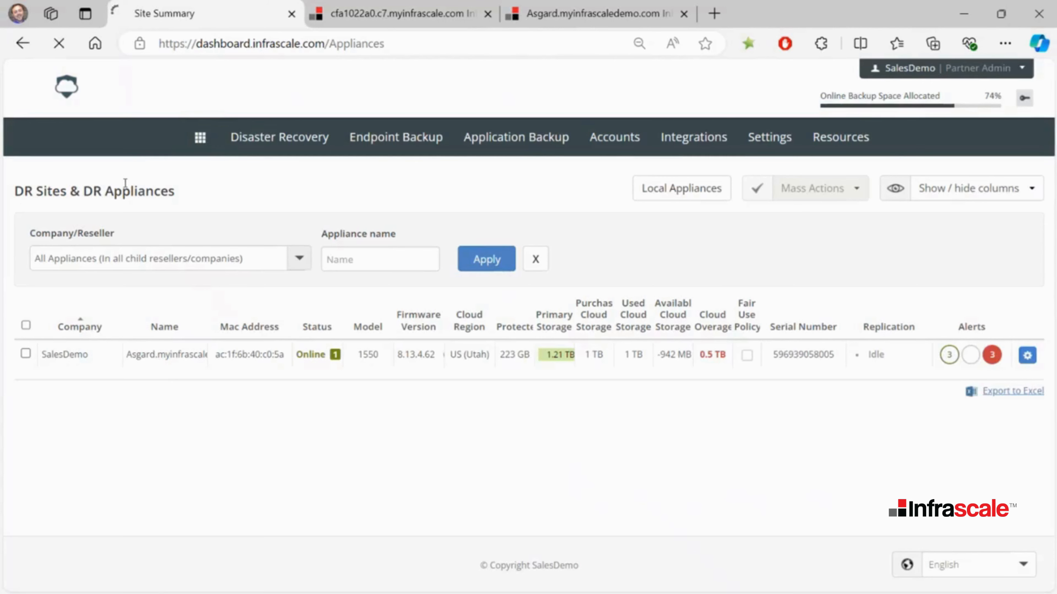